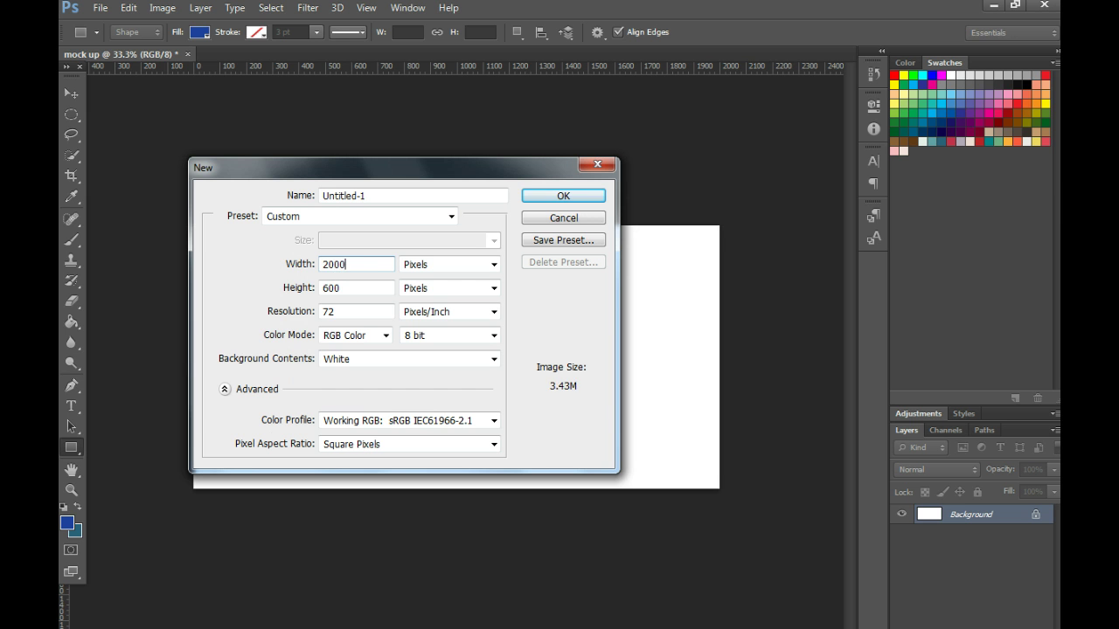
Create a 1000 px by 1000 px blue rectangle shape on the white canvas.
{"action": "left_click", "coordinate": [295, 286]}
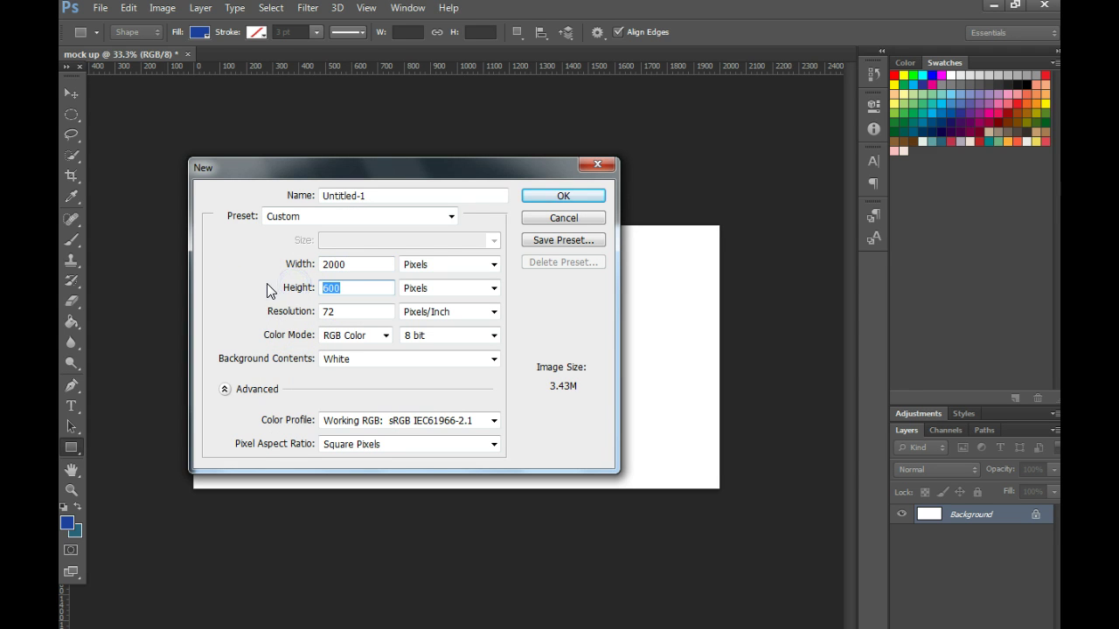
{"action": "left_click", "coordinate": [564, 218]}
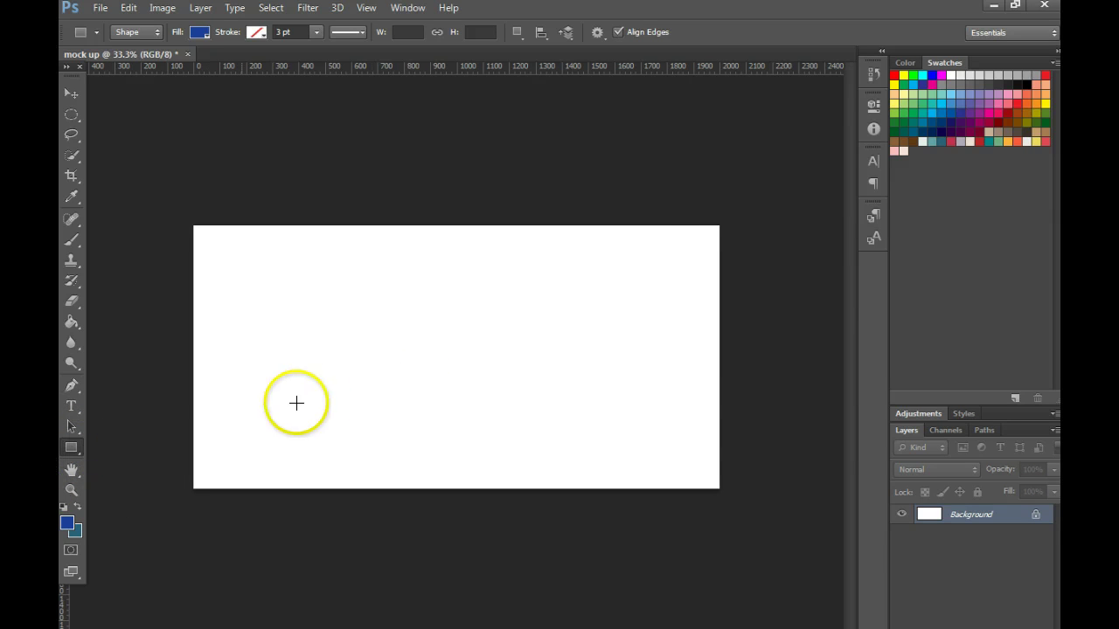
{"action": "left_click", "coordinate": [435, 351]}
{"action": "left_click", "coordinate": [523, 254]}
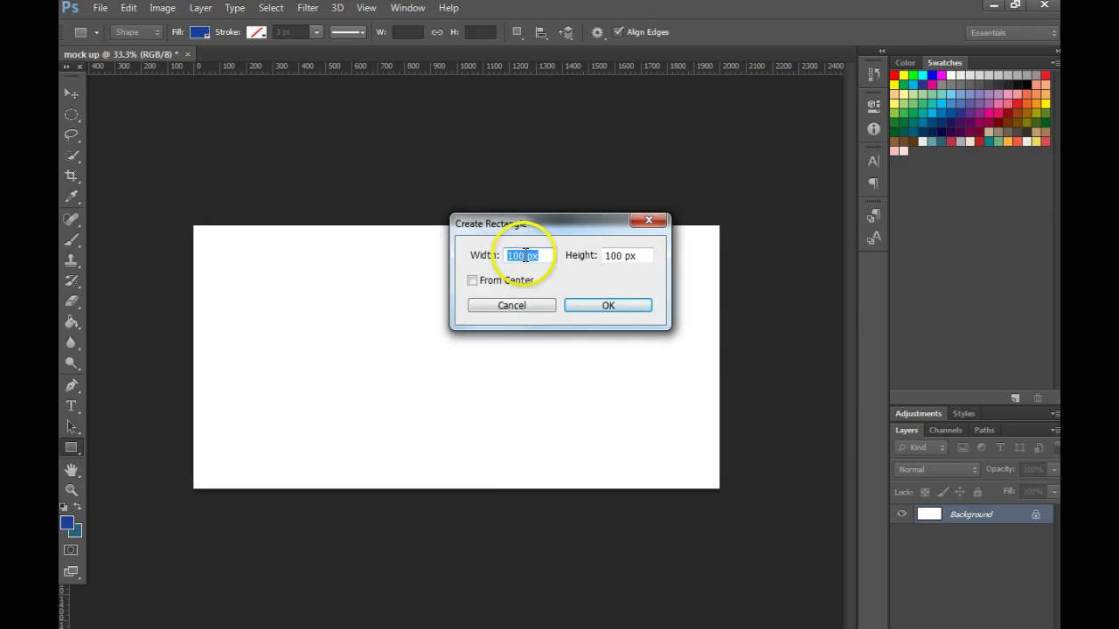
{"action": "type", "text": "0"}
{"action": "left_click", "coordinate": [621, 253]}
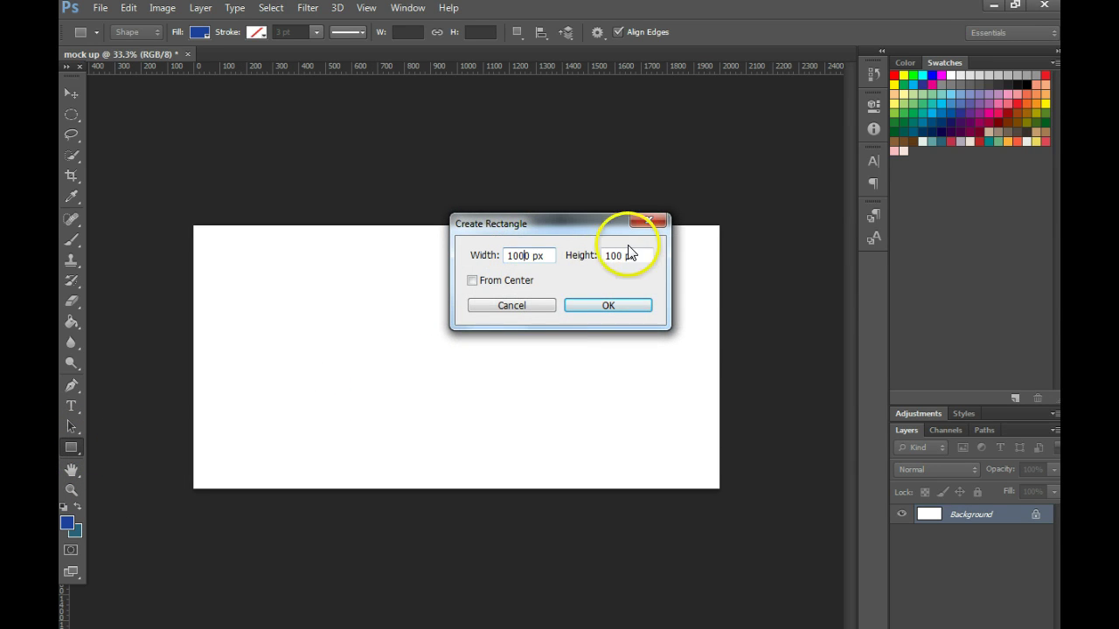
{"action": "type", "text": "0"}
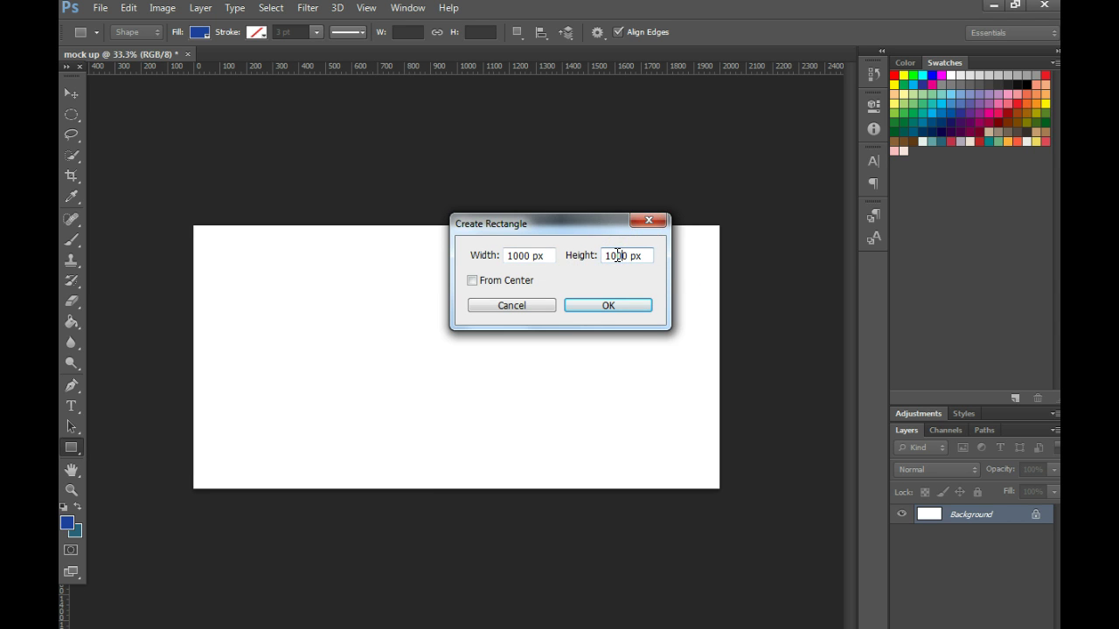
{"action": "left_click", "coordinate": [625, 308]}
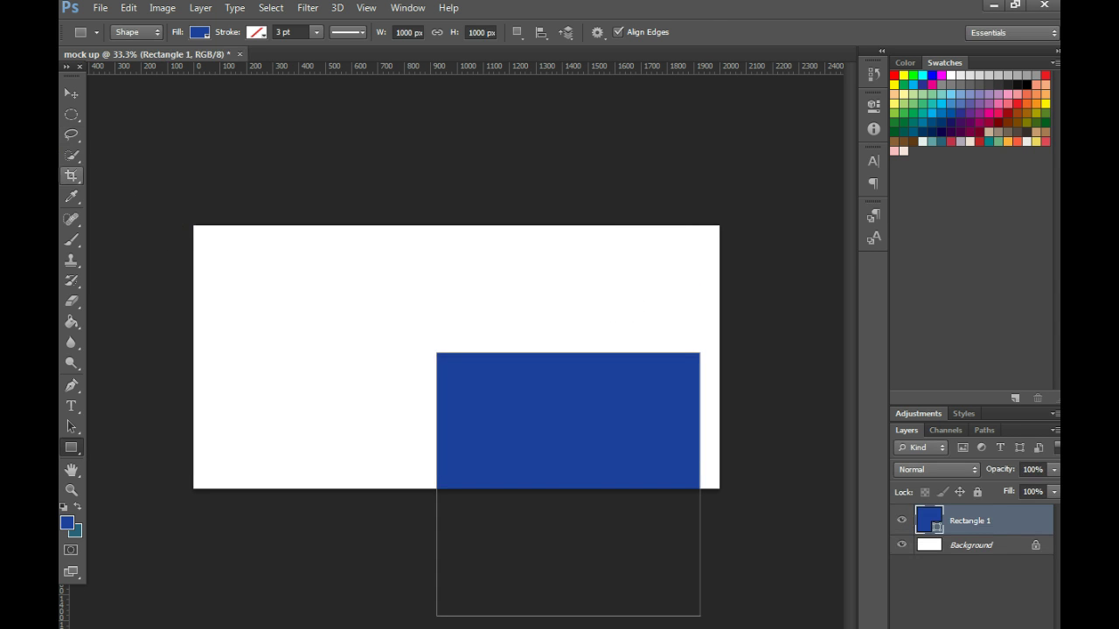
Move the blue rectangle up to fill the canvas height and center it horizontally on the whole canvas.
{"action": "left_click", "coordinate": [74, 92]}
{"action": "left_click_drag", "start_coordinate": [516, 395], "coordinate": [443, 286]}
{"action": "key", "text": "ctrl+a"}
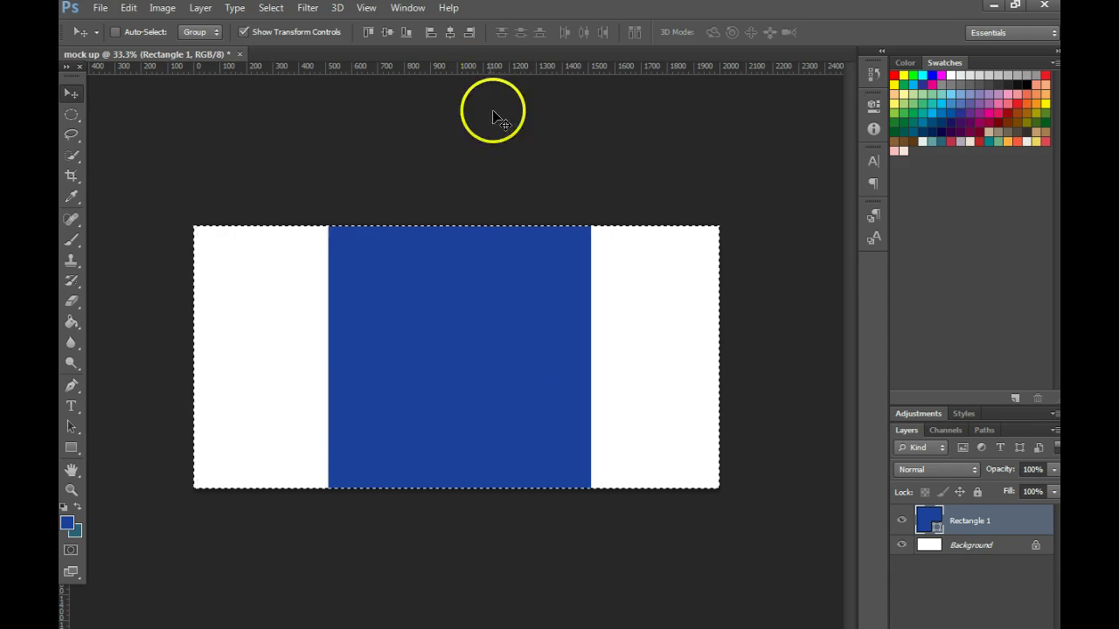
{"action": "left_click", "coordinate": [449, 32]}
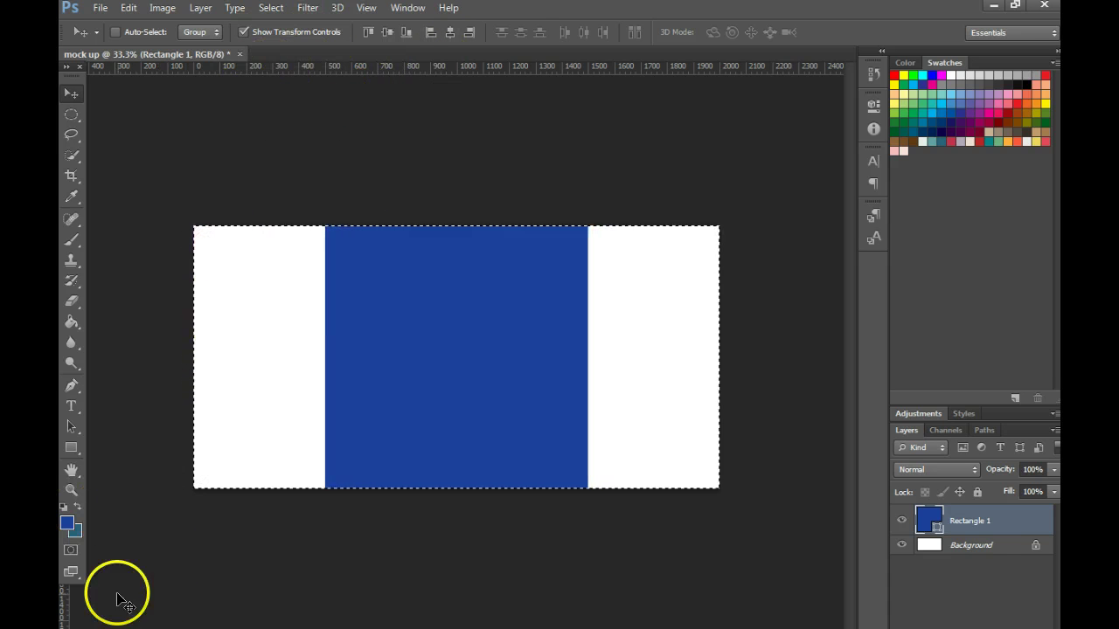
Place vertical guides on both side edges of the centered blue rectangle and remove the rectangle.
{"action": "mouse_move", "coordinate": [61, 615]}
{"action": "left_mouse_down"}
{"action": "mouse_move", "coordinate": [195, 594]}
{"action": "mouse_move", "coordinate": [325, 595]}
{"action": "mouse_move", "coordinate": [317, 615]}
{"action": "left_mouse_up"}
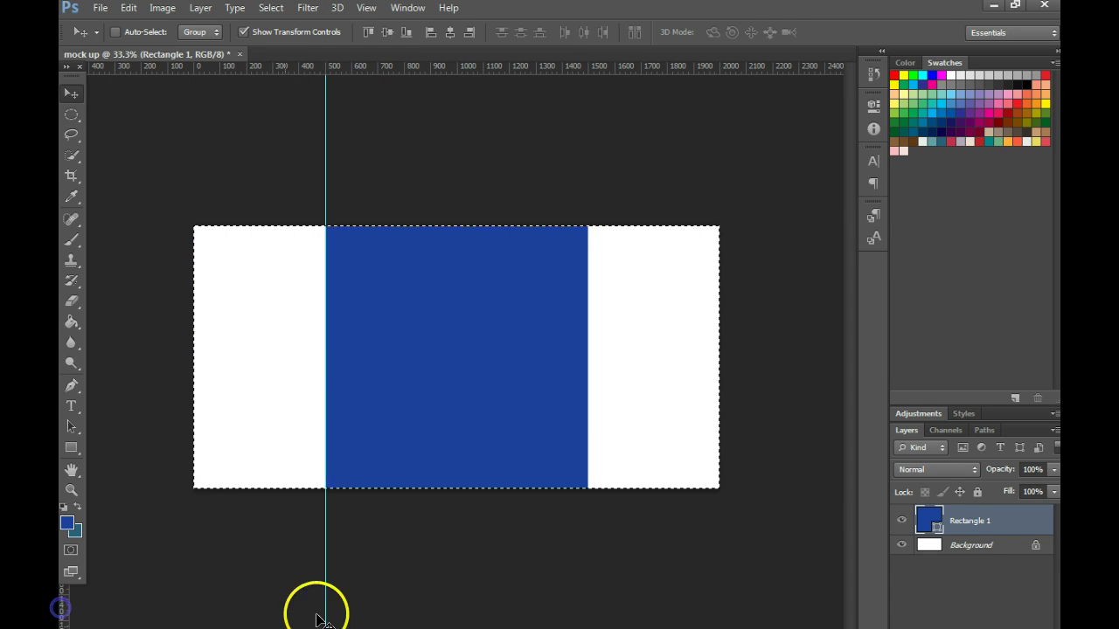
{"action": "left_click_drag", "start_coordinate": [63, 618], "coordinate": [591, 617]}
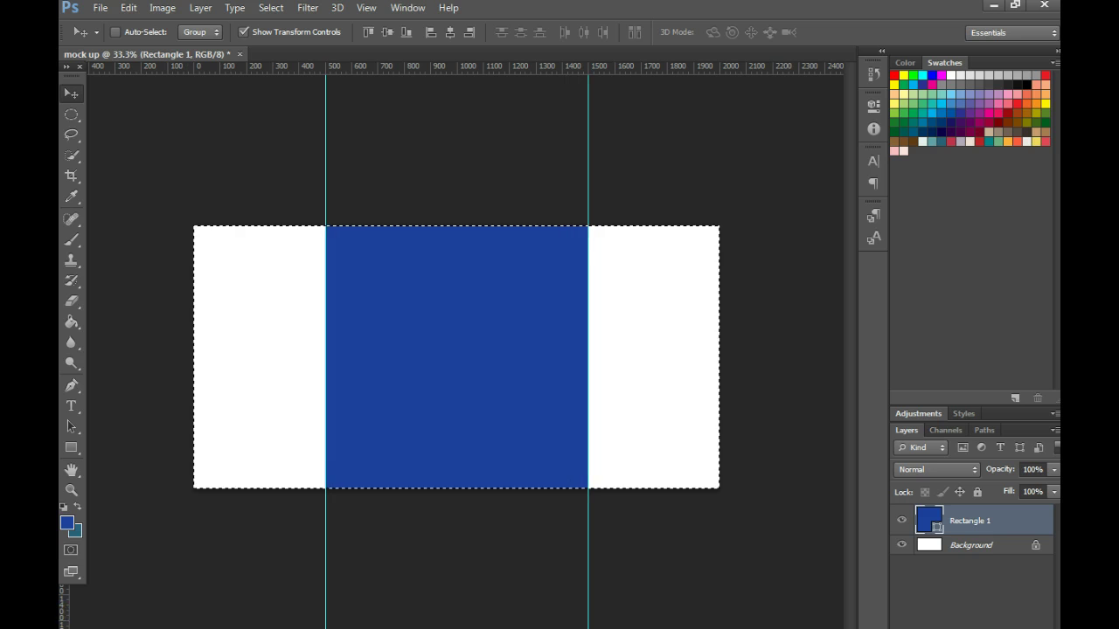
{"action": "left_click_drag", "start_coordinate": [498, 316], "coordinate": [591, 407]}
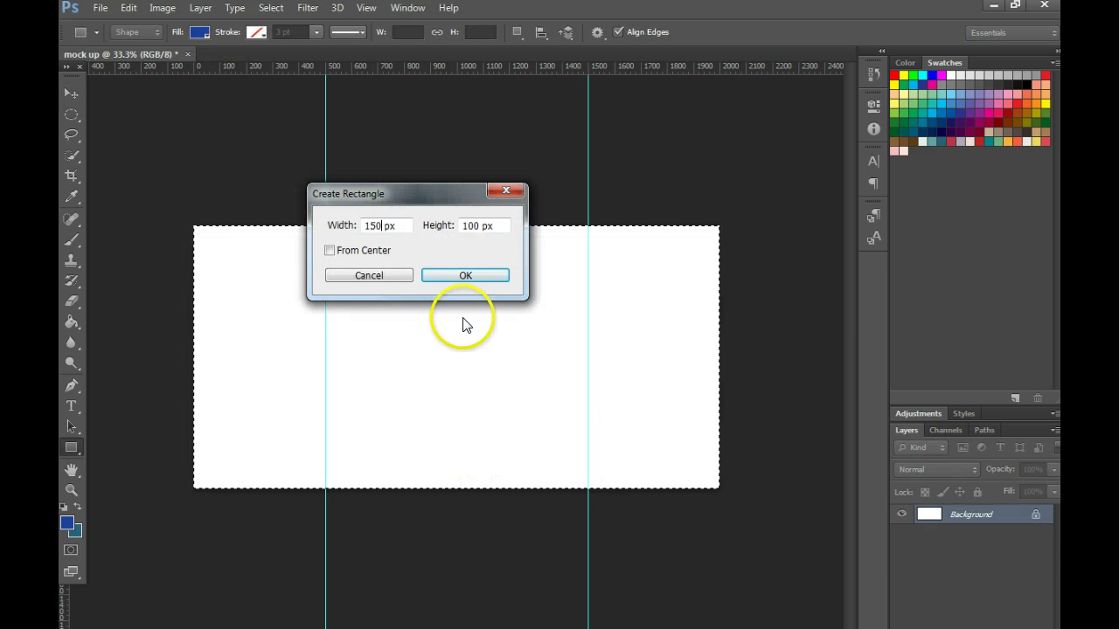
Create a 150 px by 100 px rectangle shape for the first column.
{"action": "left_click", "coordinate": [385, 277]}
{"action": "left_click", "coordinate": [412, 317]}
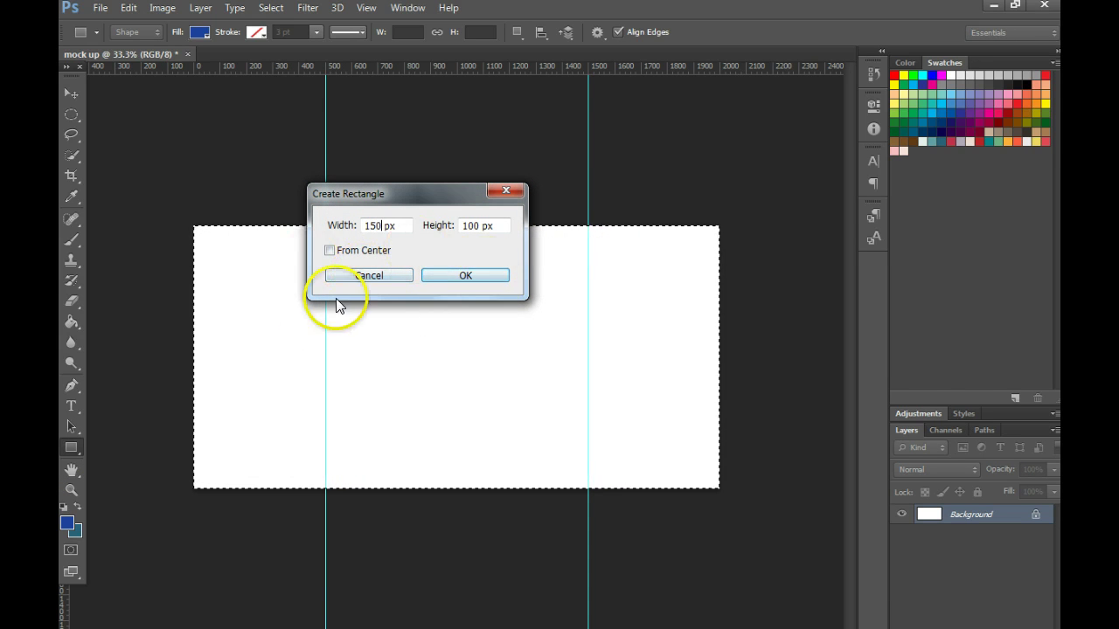
{"action": "left_click", "coordinate": [465, 276]}
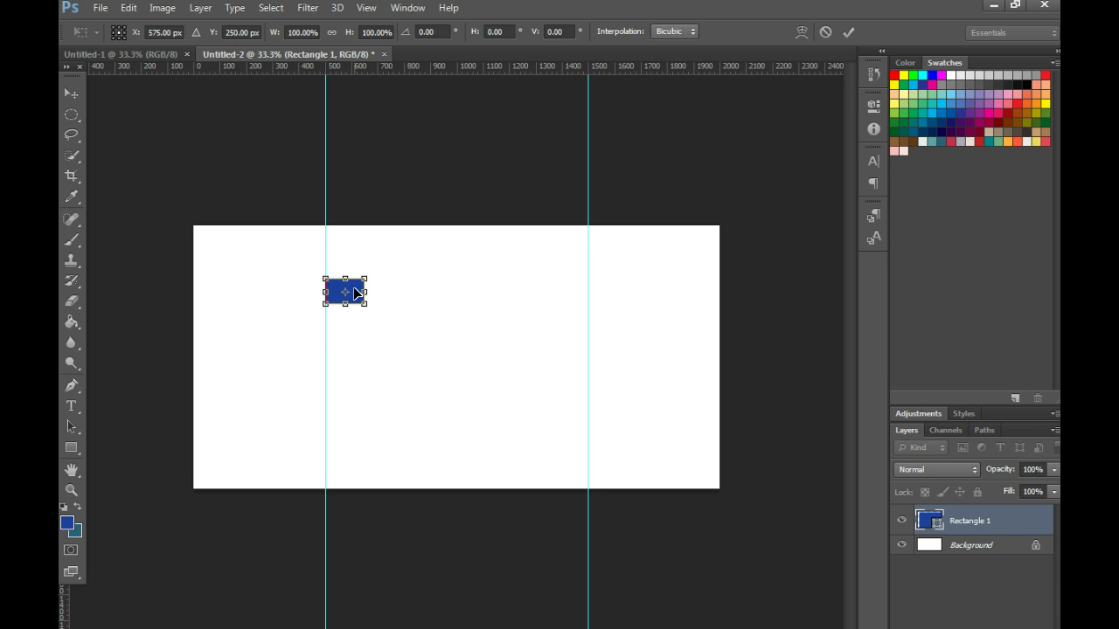
Move the small rectangle up to Y 232 px with its left edge on the left guide, and apply the transform.
{"action": "left_click", "coordinate": [353, 288]}
{"action": "left_click", "coordinate": [422, 242]}
{"action": "left_click", "coordinate": [348, 293]}
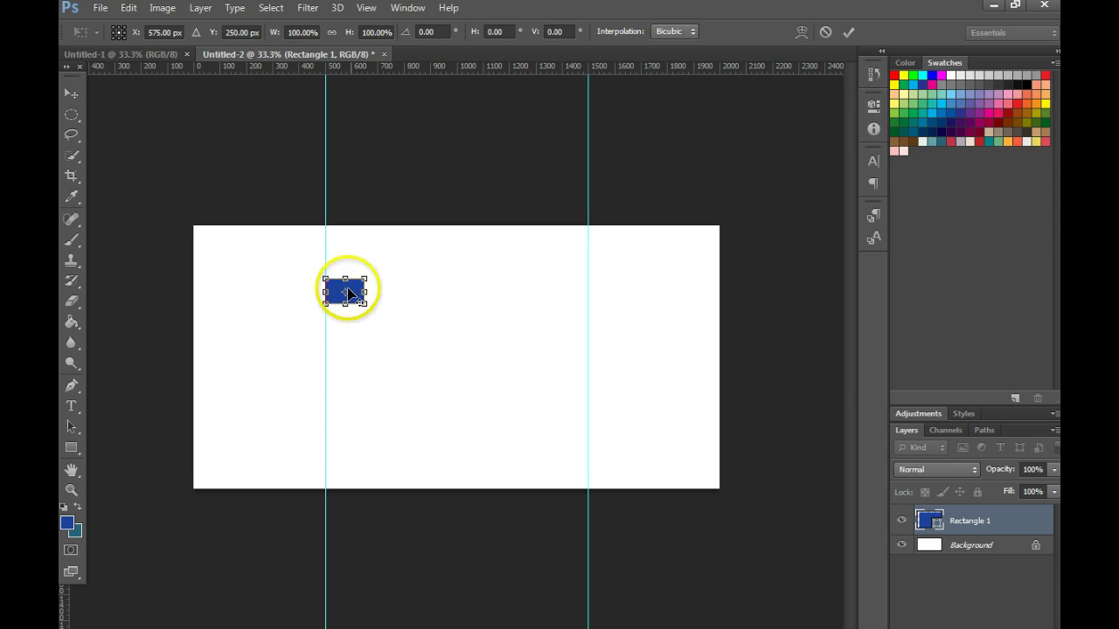
{"action": "mouse_move", "coordinate": [353, 290]}
{"action": "left_mouse_down"}
{"action": "mouse_move", "coordinate": [387, 304]}
{"action": "mouse_move", "coordinate": [353, 287]}
{"action": "left_mouse_up"}
{"action": "left_click", "coordinate": [377, 320]}
{"action": "left_click", "coordinate": [341, 294]}
{"action": "left_click", "coordinate": [356, 317]}
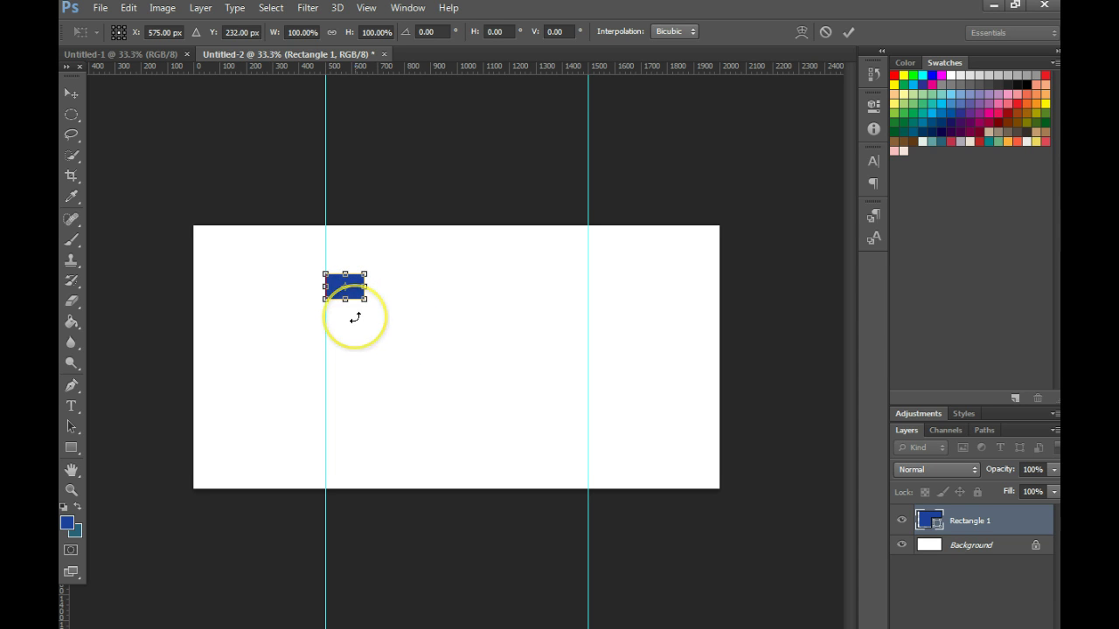
{"action": "left_click", "coordinate": [342, 278]}
{"action": "left_click", "coordinate": [264, 279]}
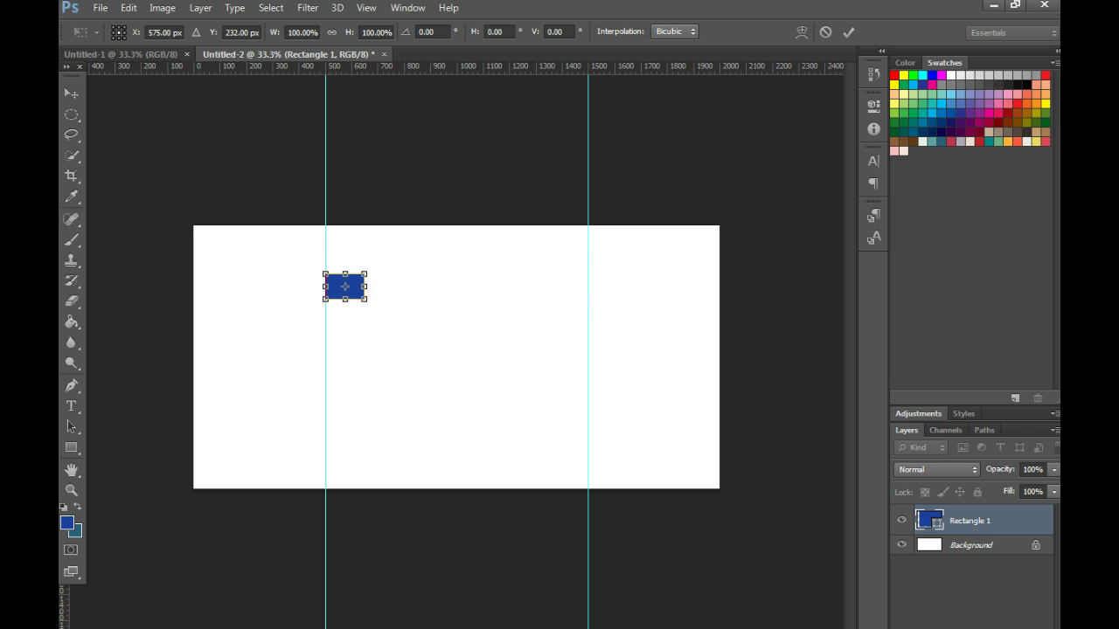
{"action": "left_click", "coordinate": [70, 92]}
{"action": "left_click", "coordinate": [175, 222]}
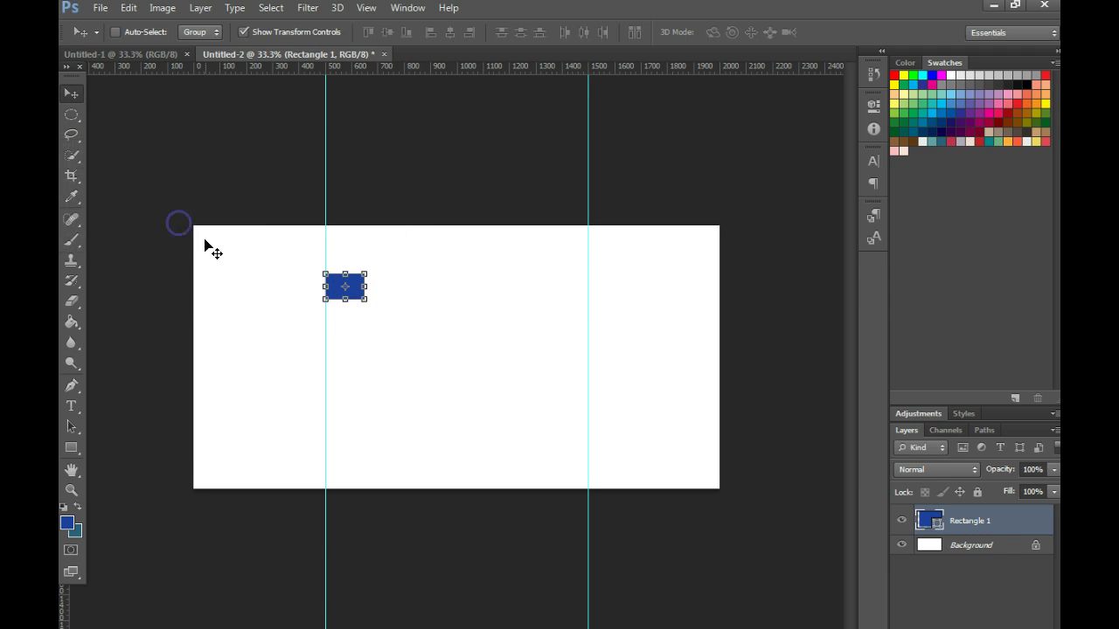
{"action": "left_click", "coordinate": [359, 287]}
{"action": "left_click", "coordinate": [349, 283]}
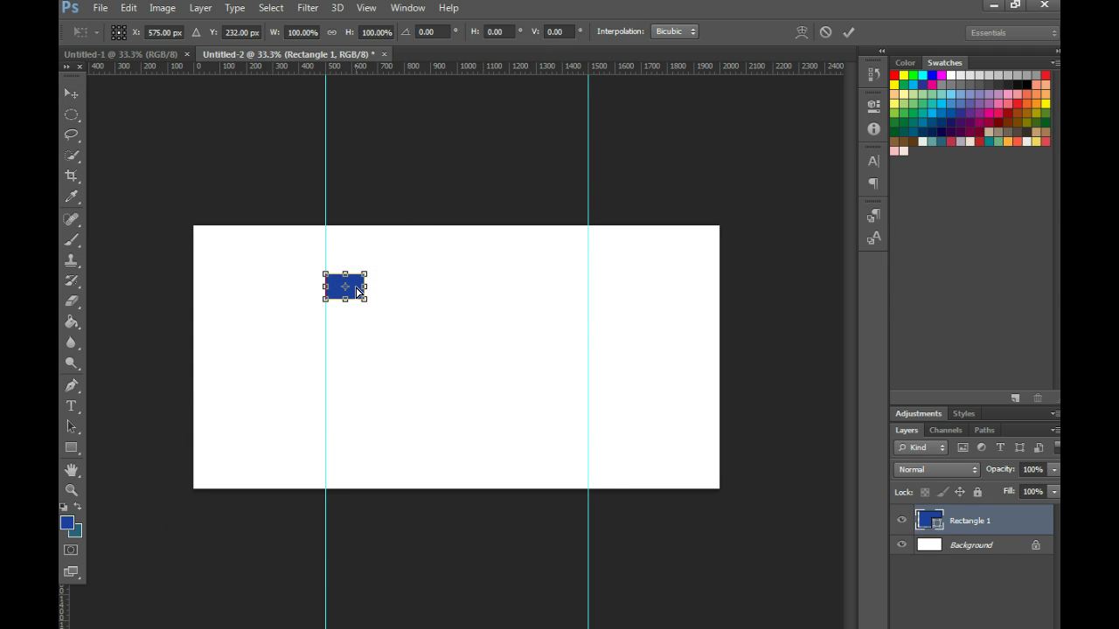
{"action": "key", "text": "Return"}
Duplicate the small rectangle five times and place the topmost copy against the right guide.
{"action": "left_click", "coordinate": [207, 600]}
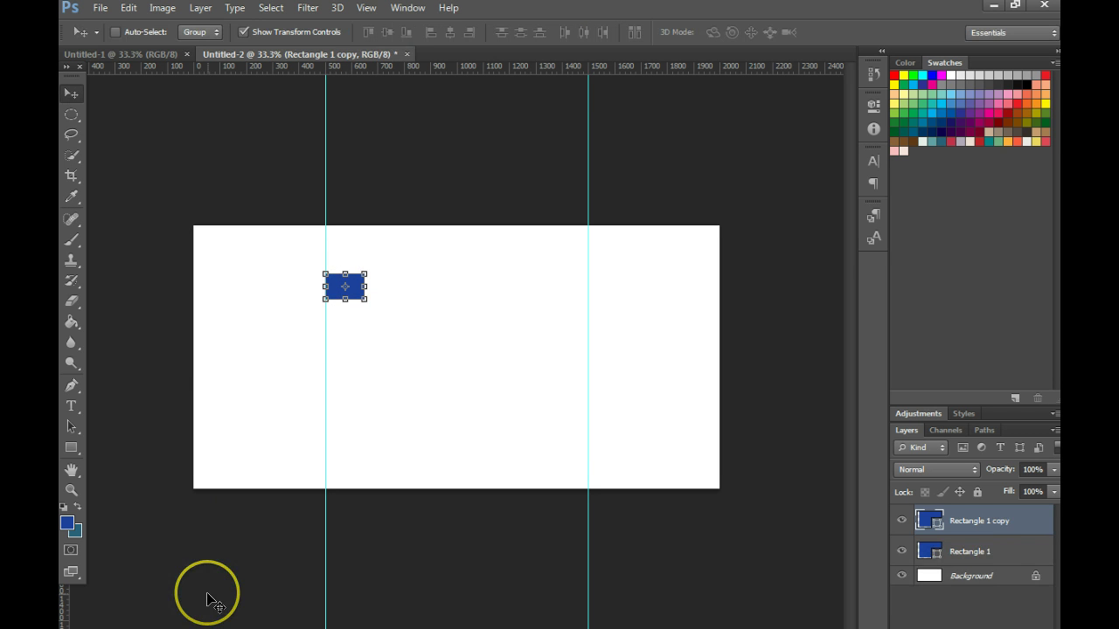
{"action": "key", "text": "ctrl+j"}
{"action": "key", "text": "ctrl+j"}
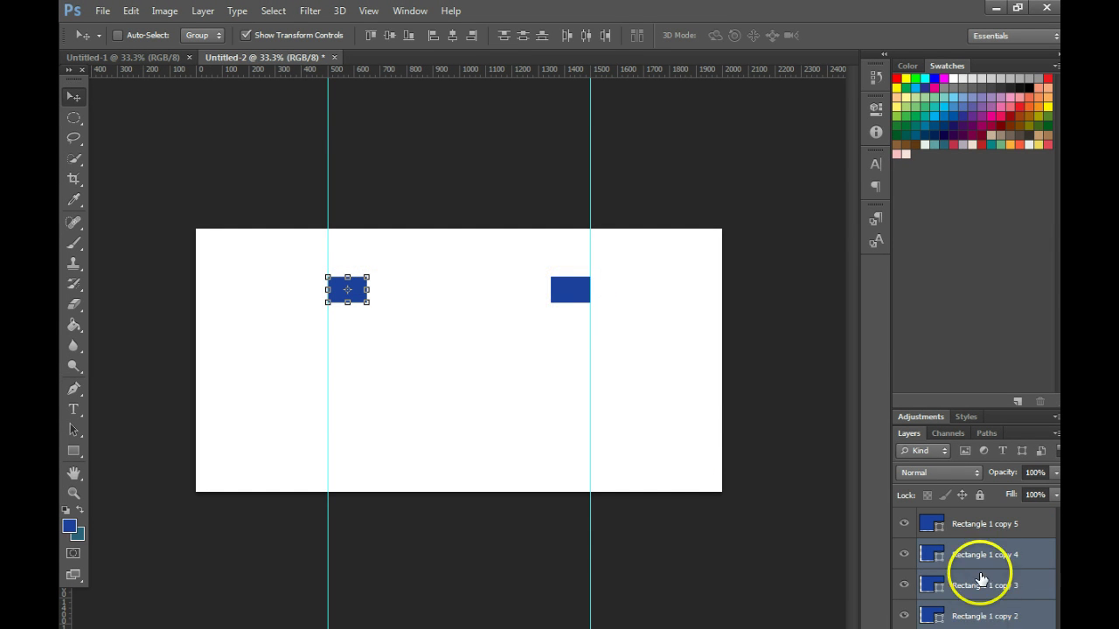
Distribute all six rectangles evenly by their horizontal centers between the guides and move the row up slightly.
{"action": "left_click", "coordinate": [974, 524]}
{"action": "left_click", "coordinate": [980, 585]}
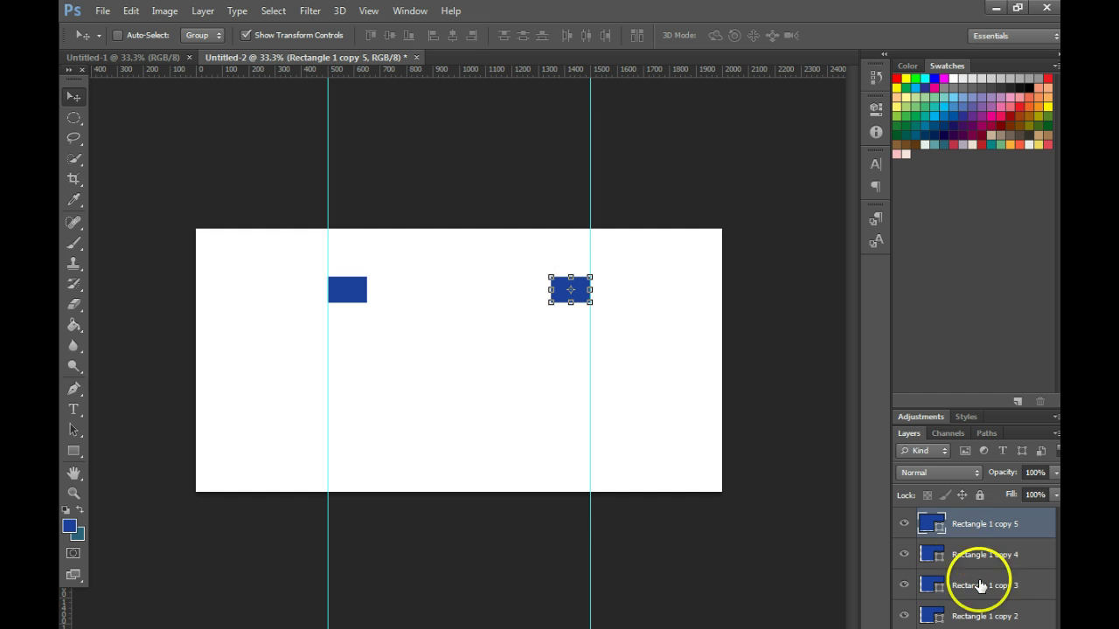
{"action": "left_click", "coordinate": [1013, 579], "text": "shift"}
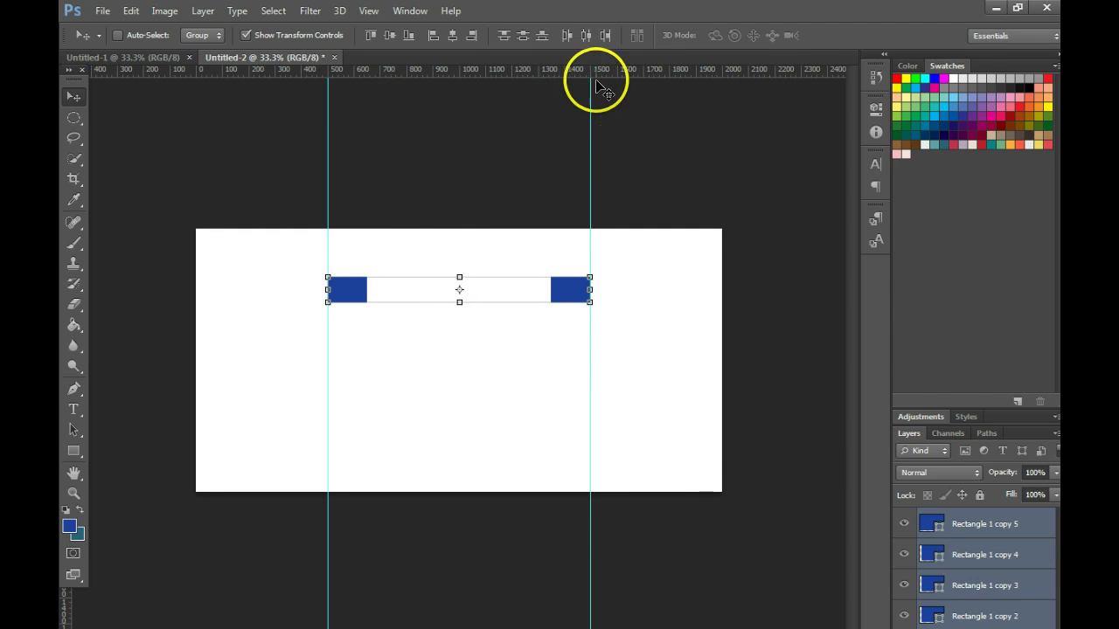
{"action": "left_click", "coordinate": [586, 33]}
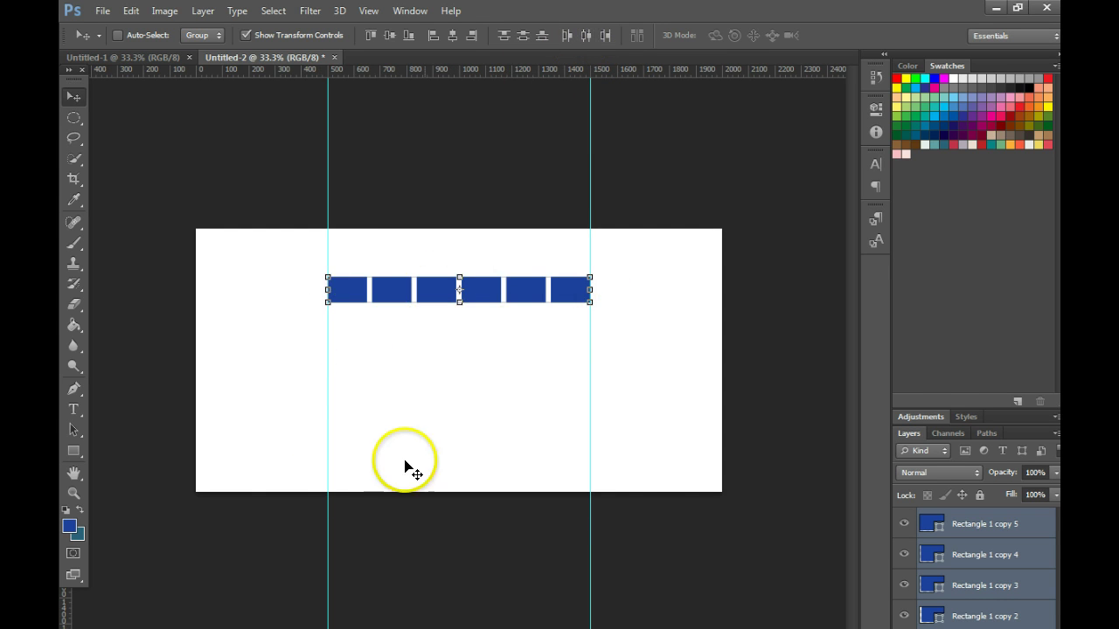
{"action": "left_click_drag", "start_coordinate": [440, 294], "coordinate": [439, 280]}
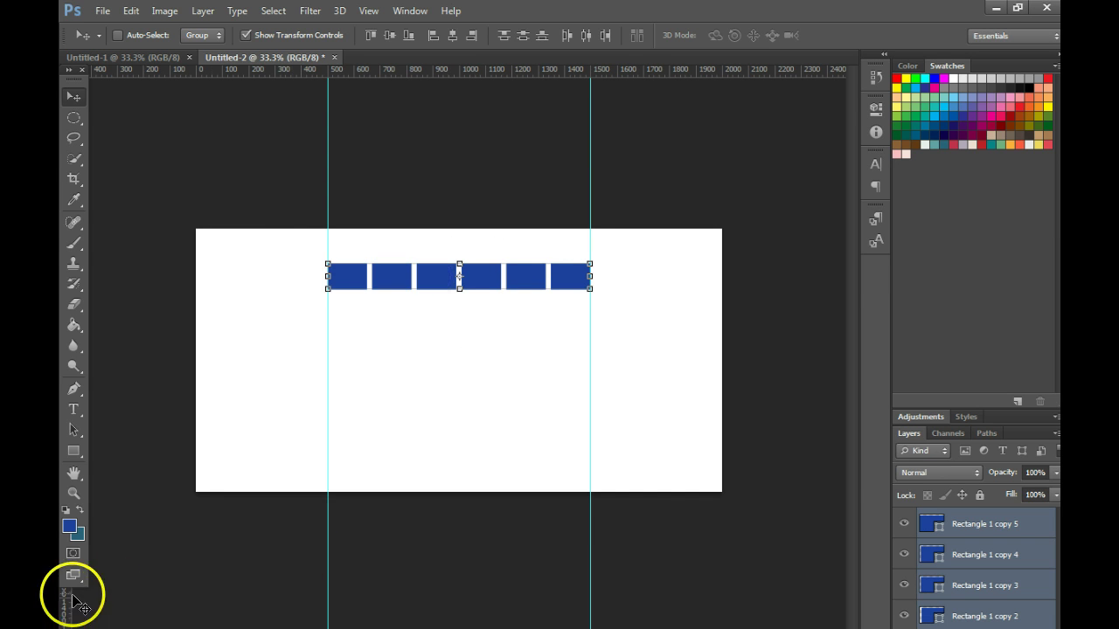
Place vertical guides on the side edges of every rectangle in the row to mark the column boundaries.
{"action": "mouse_move", "coordinate": [87, 572]}
{"action": "left_mouse_down"}
{"action": "mouse_move", "coordinate": [369, 566]}
{"action": "mouse_move", "coordinate": [87, 566]}
{"action": "left_mouse_up"}
{"action": "left_click_drag", "start_coordinate": [63, 614], "coordinate": [367, 622]}
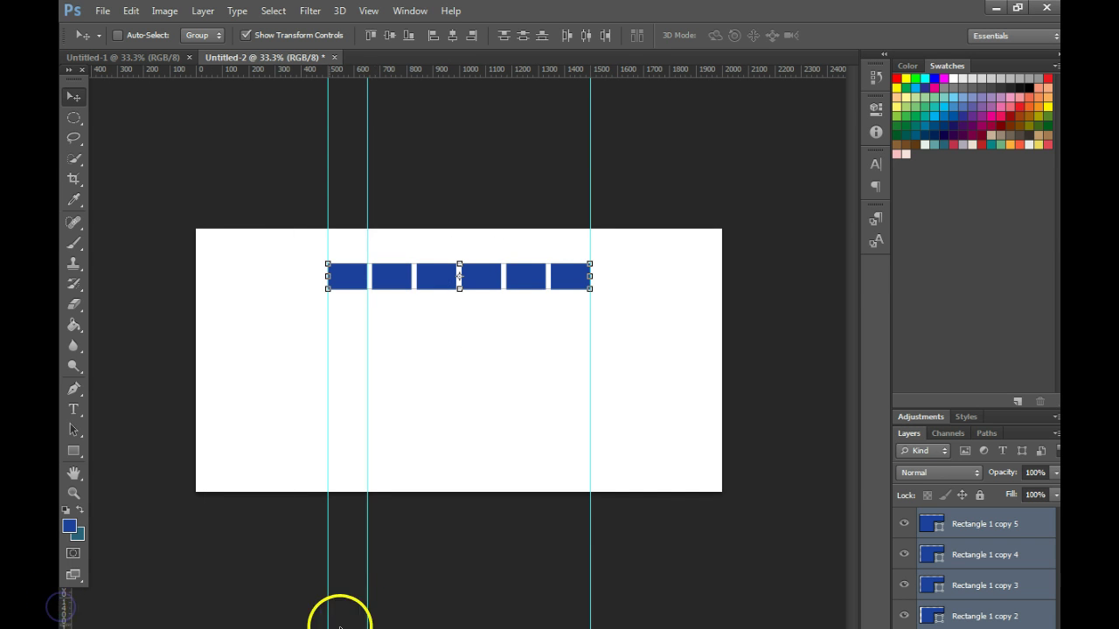
{"action": "left_click_drag", "start_coordinate": [63, 616], "coordinate": [371, 581]}
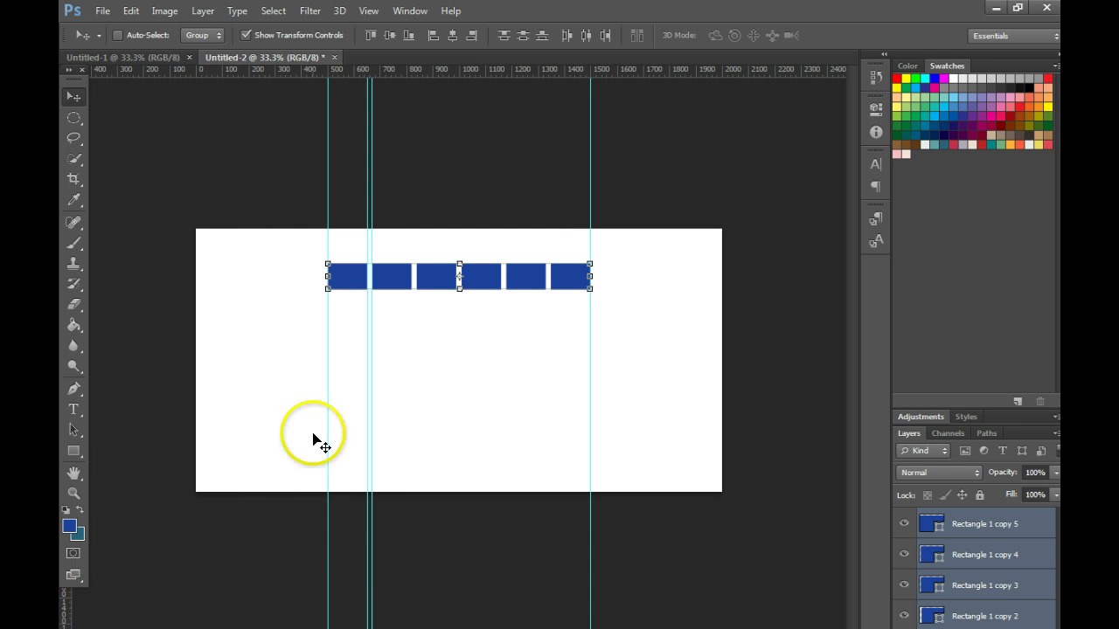
{"action": "key", "text": "ctrl+1"}
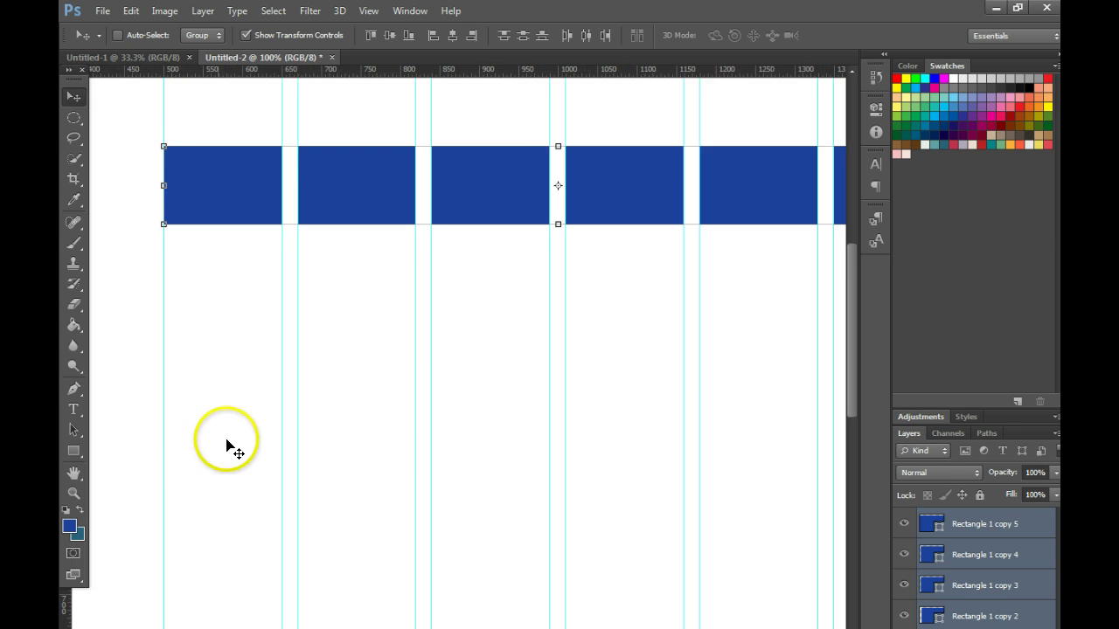
Add a vertical guide about 10 px outside the first rectangle's left edge and nudge the row down about 30 px.
{"action": "left_click_drag", "start_coordinate": [61, 619], "coordinate": [155, 607]}
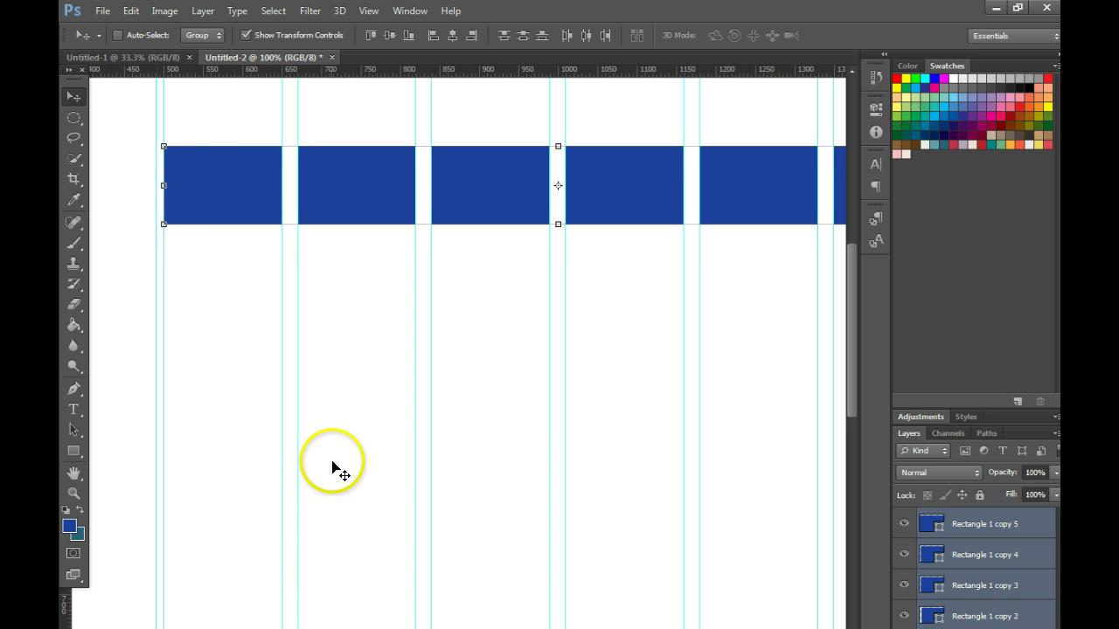
{"action": "key", "text": "shift+Down"}
{"action": "key", "text": "shift+Down"}
{"action": "key", "text": "shift+Down"}
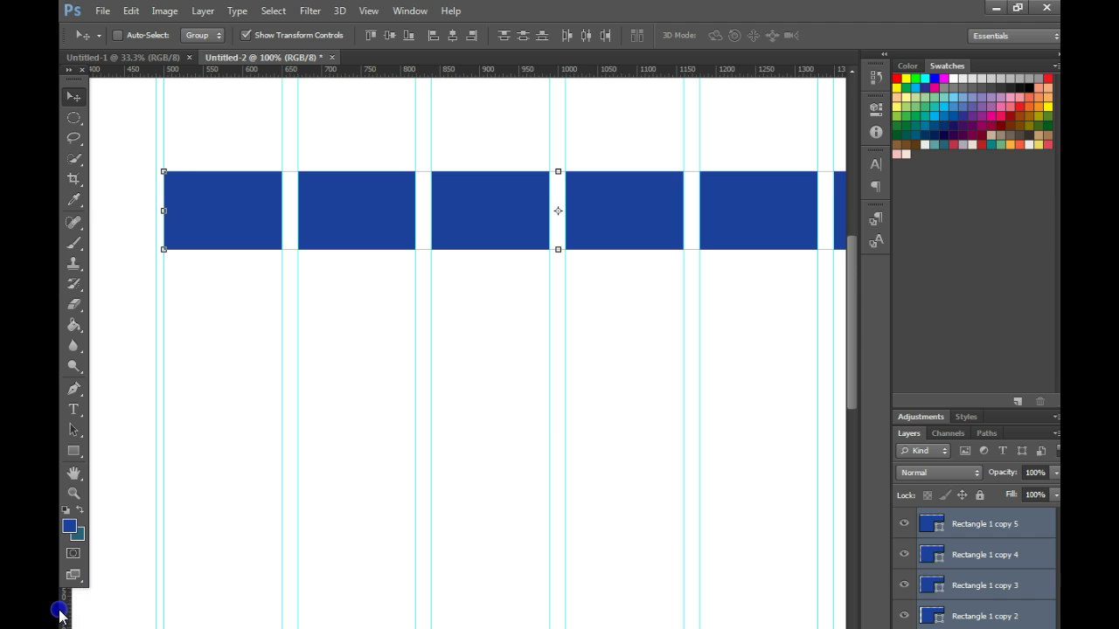
Add vertical guides through the middle of each gap between rectangles and just outside the last rectangle's right edge.
{"action": "left_click_drag", "start_coordinate": [59, 610], "coordinate": [289, 605]}
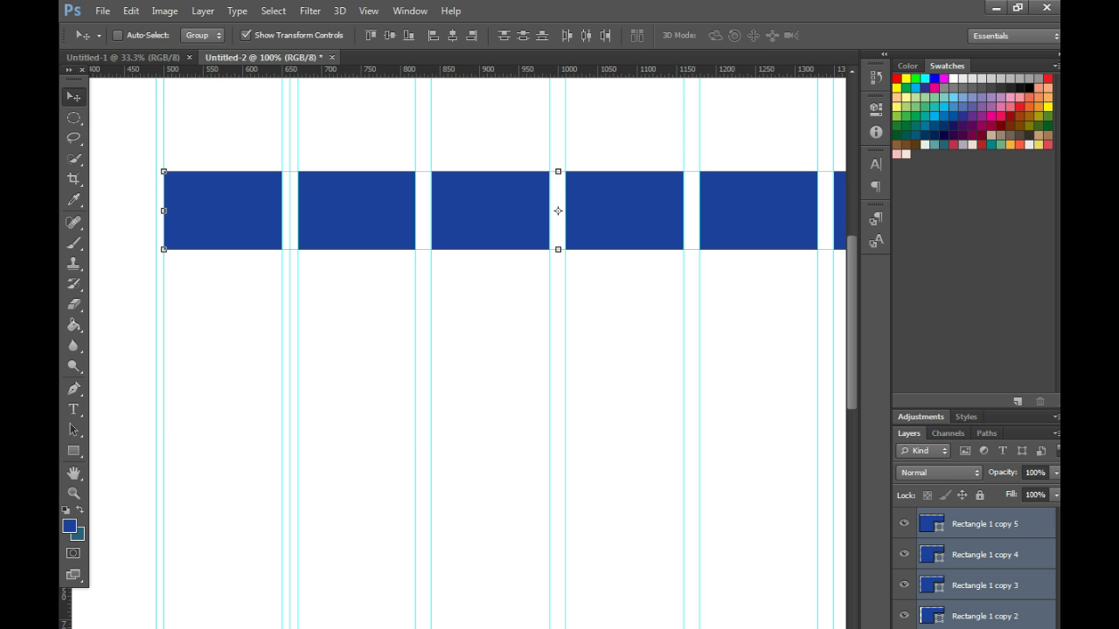
{"action": "key", "text": "ctrl+plus"}
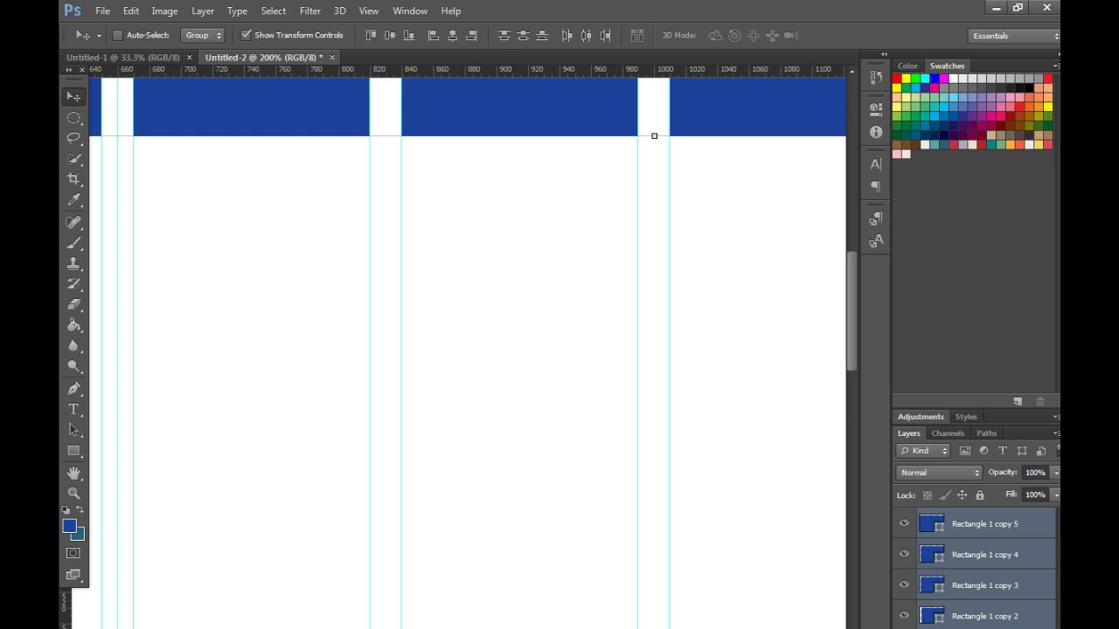
{"action": "key", "text": "ctrl+minus"}
{"action": "key", "text": "ctrl+minus"}
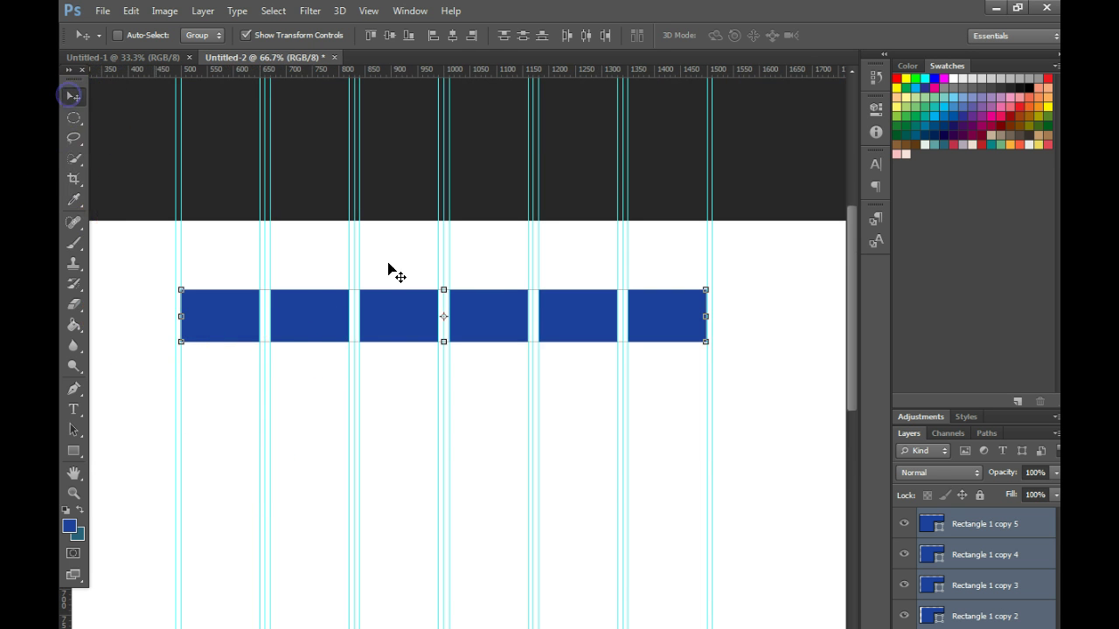
Delete all six rectangle layers, keeping only the Background layer and the column guides.
{"action": "left_click_drag", "start_coordinate": [1023, 533], "coordinate": [1039, 401]}
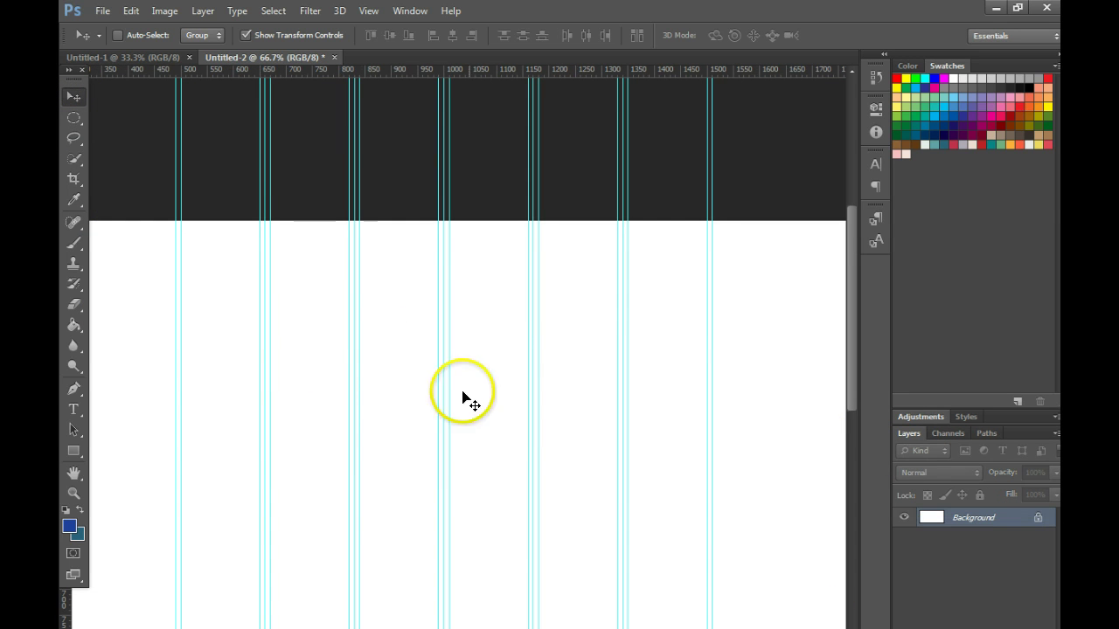
{"action": "scroll", "coordinate": [539, 407], "scroll_direction": "down", "scroll_amount": 10}
{"action": "scroll", "coordinate": [539, 408], "scroll_direction": "up", "scroll_amount": 9}
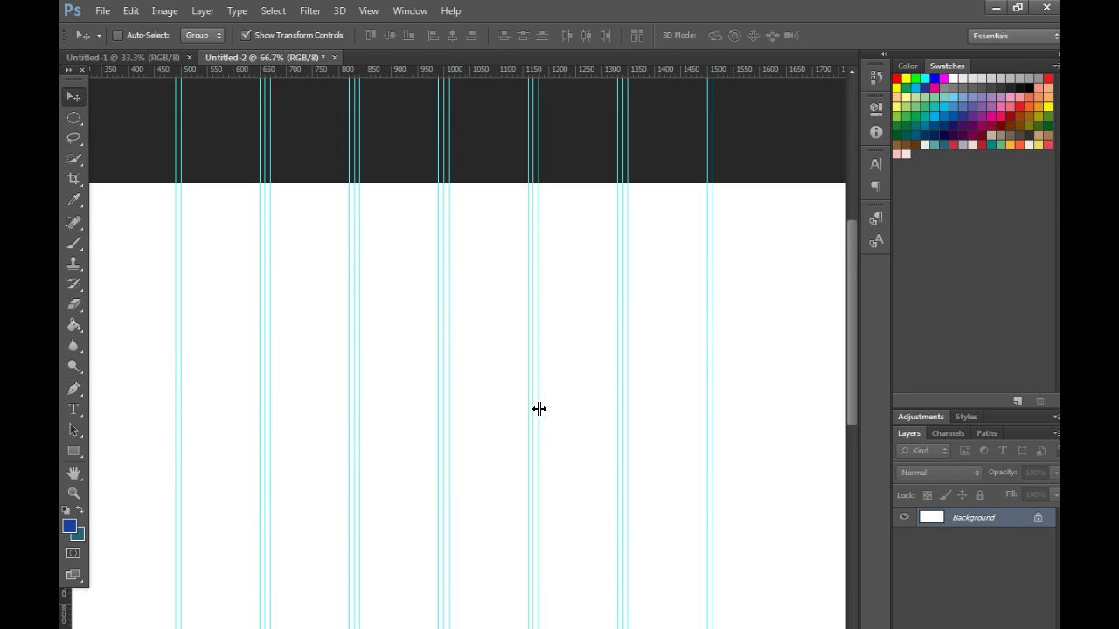
Draw a 1000 × 100 px black header bar across the six columns and a 490 × 200 px block below it over the first three columns.
{"action": "key", "text": "u"}
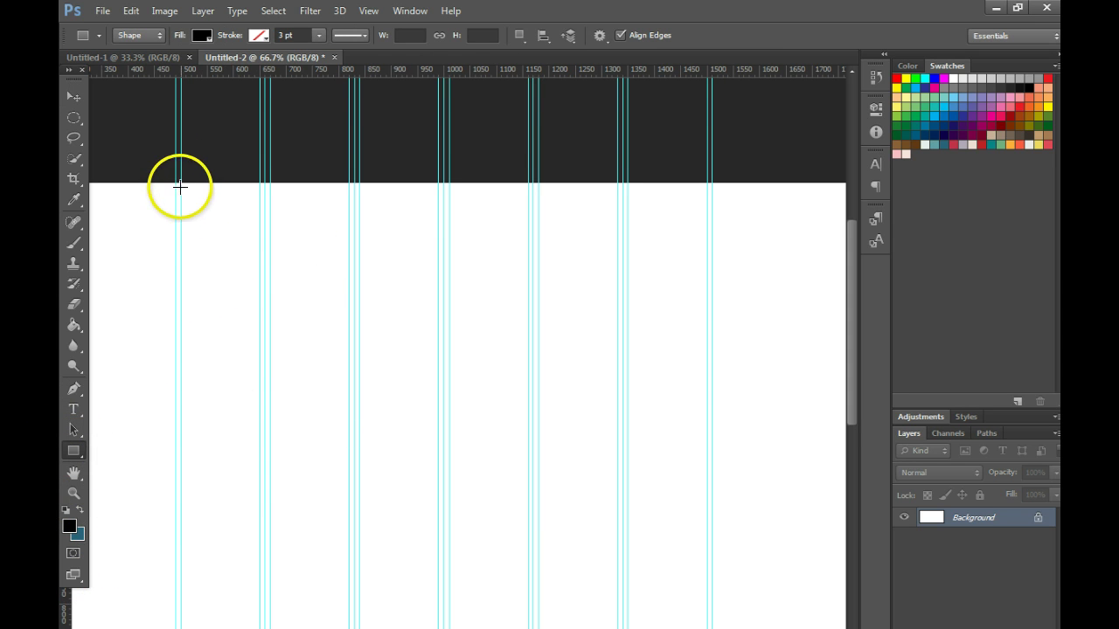
{"action": "left_click_drag", "start_coordinate": [183, 182], "coordinate": [704, 234]}
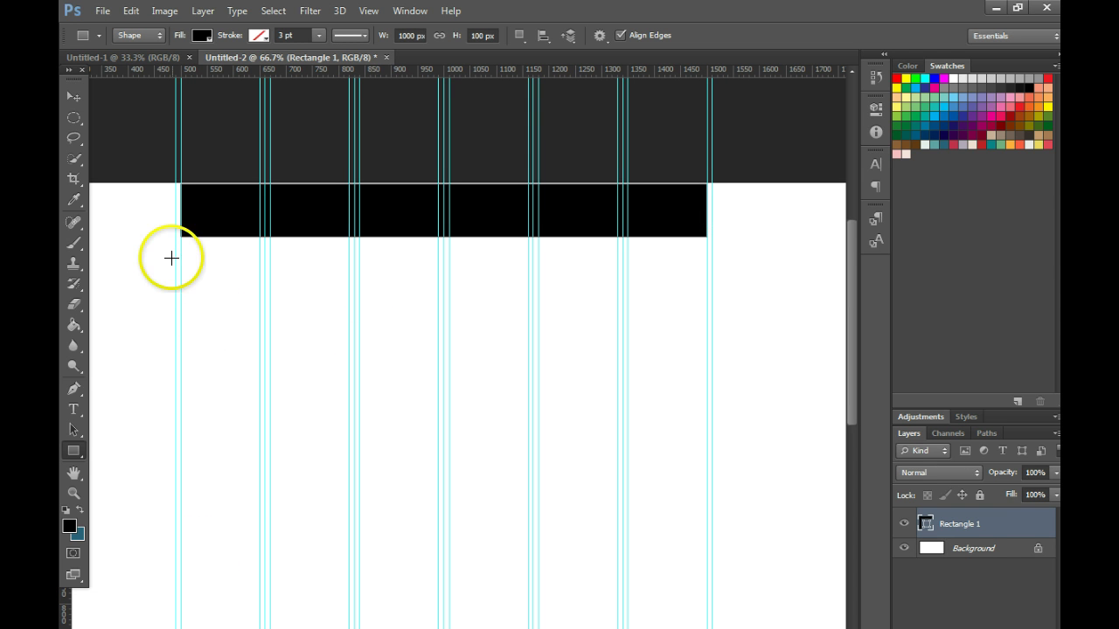
{"action": "left_click_drag", "start_coordinate": [182, 249], "coordinate": [436, 353]}
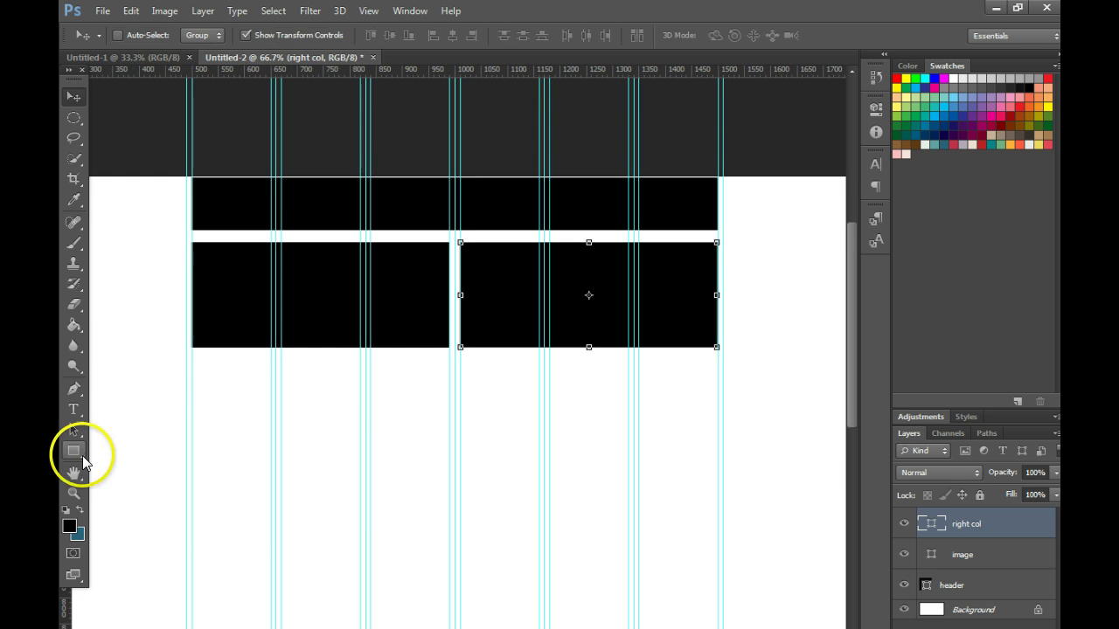
Draw a full-width bar about 1000 × 51 px below the two blocks and a 150 × 100 px rectangle in the first column beneath it.
{"action": "left_click", "coordinate": [74, 452]}
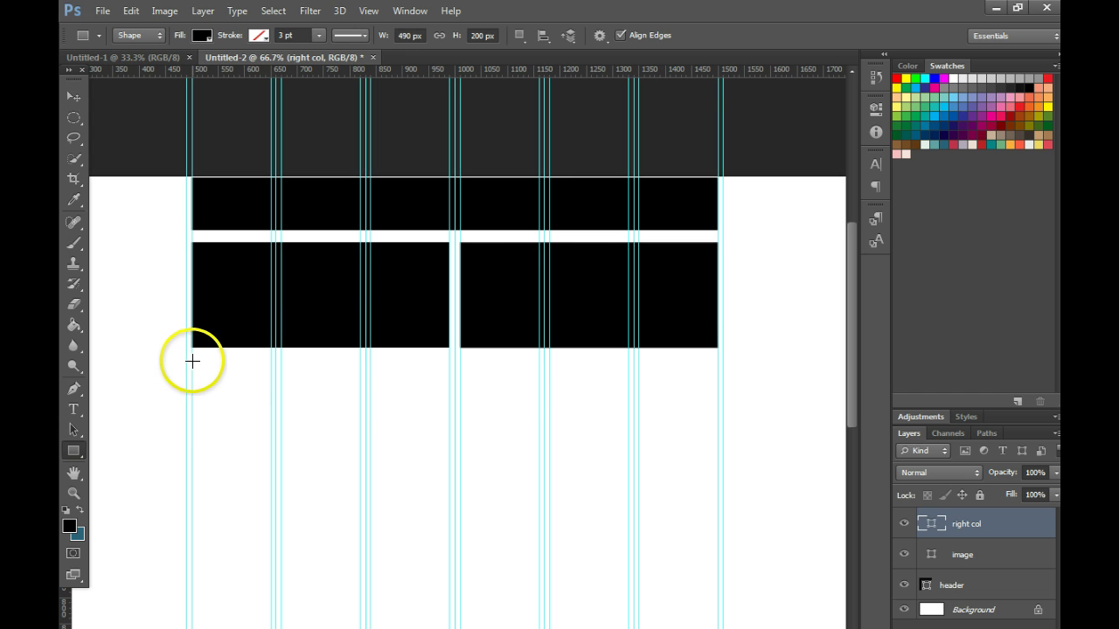
{"action": "left_click_drag", "start_coordinate": [193, 361], "coordinate": [713, 386]}
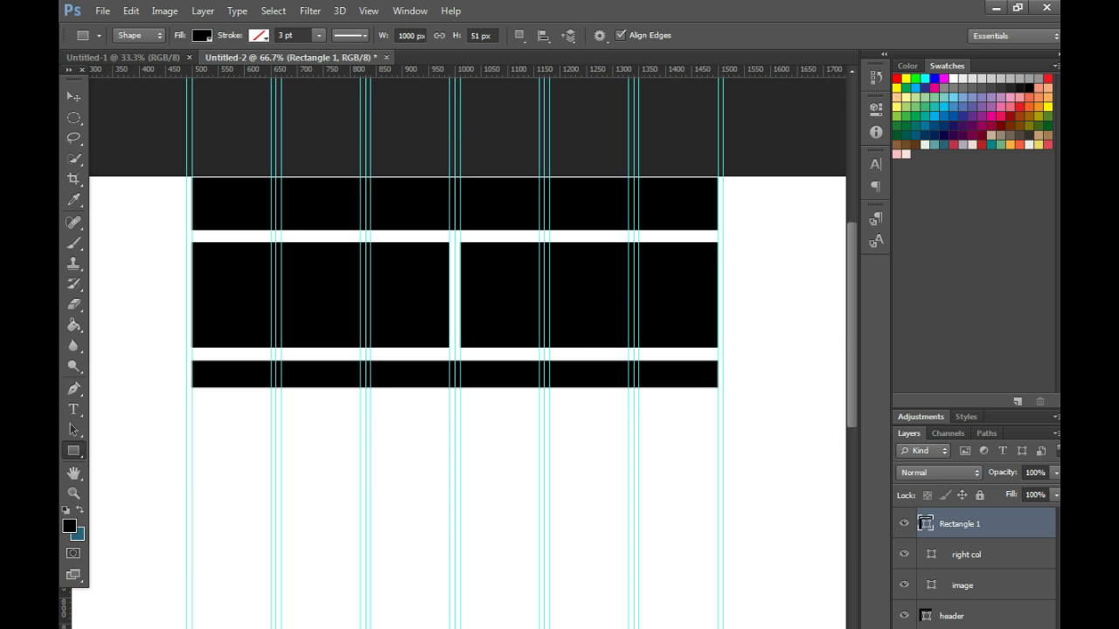
{"action": "scroll", "coordinate": [170, 366], "scroll_direction": "up", "scroll_amount": 1}
{"action": "left_click_drag", "start_coordinate": [204, 411], "coordinate": [320, 490]}
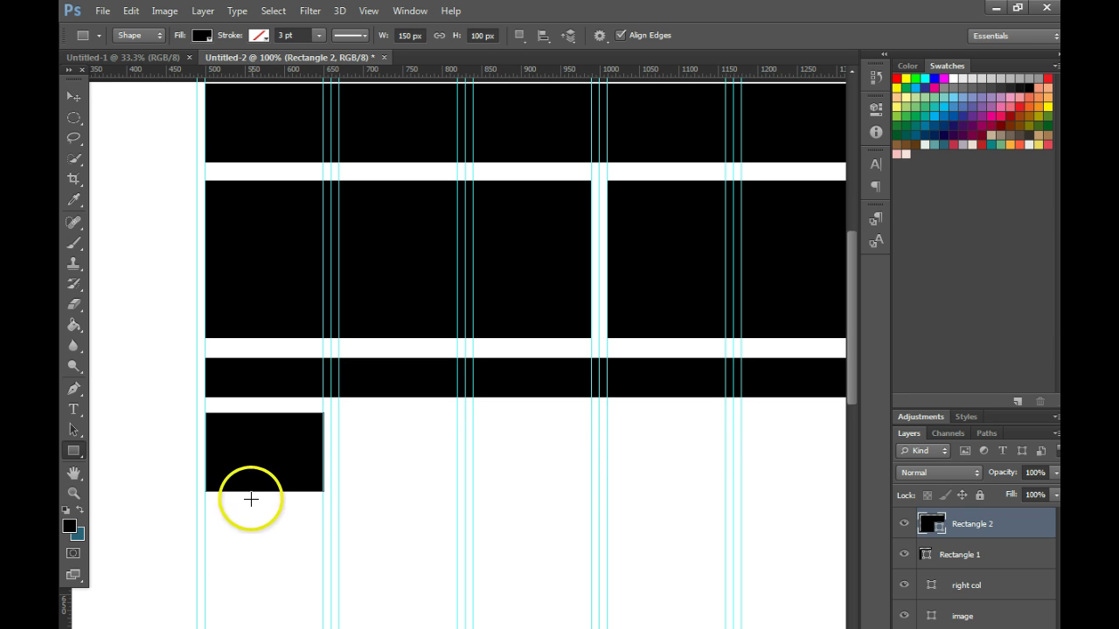
Make six copies of the 150 × 100 px rectangle and move the topmost copy into the sixth column on the same row.
{"action": "left_click", "coordinate": [76, 92]}
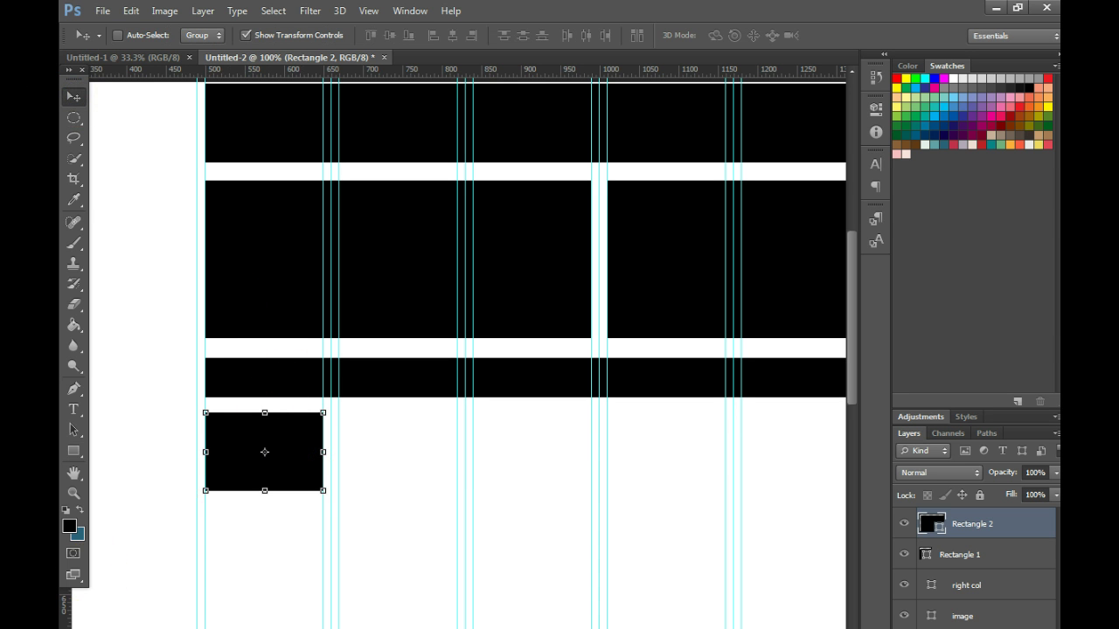
{"action": "key", "text": "ctrl+j"}
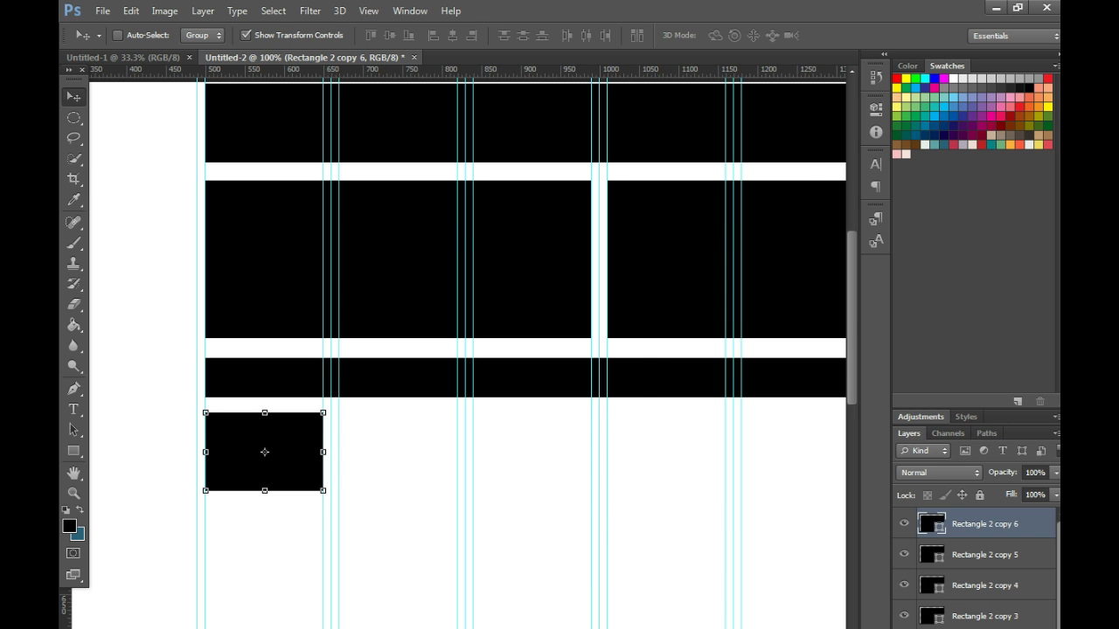
{"action": "key", "text": "ctrl+minus"}
{"action": "left_click_drag", "start_coordinate": [342, 411], "coordinate": [790, 417]}
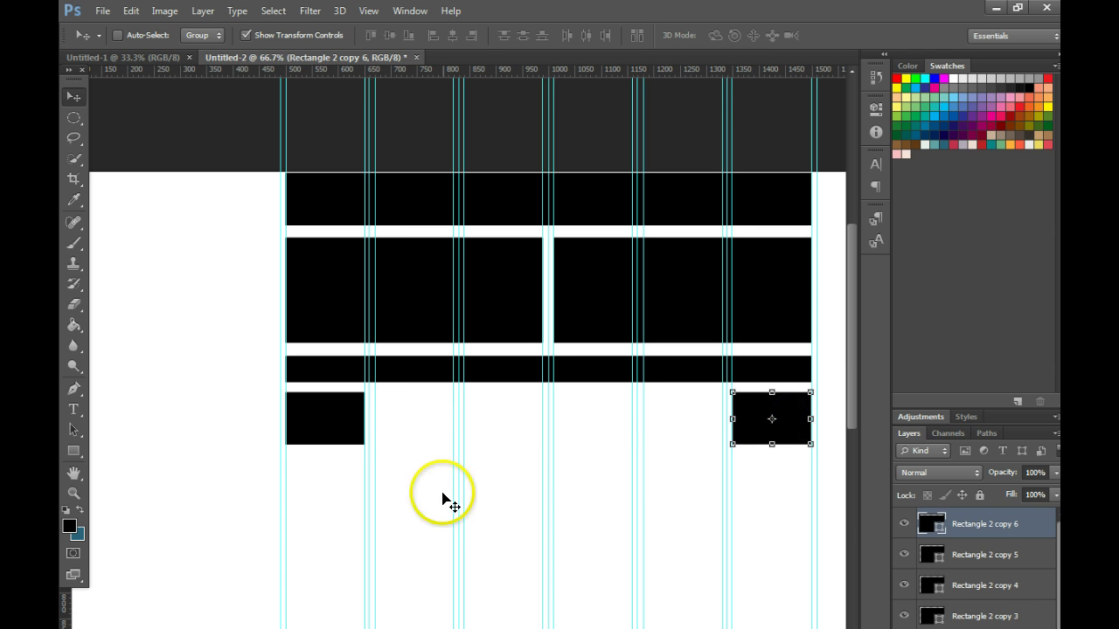
Select Rectangle 2 and all its copies and distribute them by horizontal centers between the first and sixth columns.
{"action": "left_click", "coordinate": [985, 525]}
{"action": "left_click_drag", "start_coordinate": [959, 536], "coordinate": [1018, 605]}
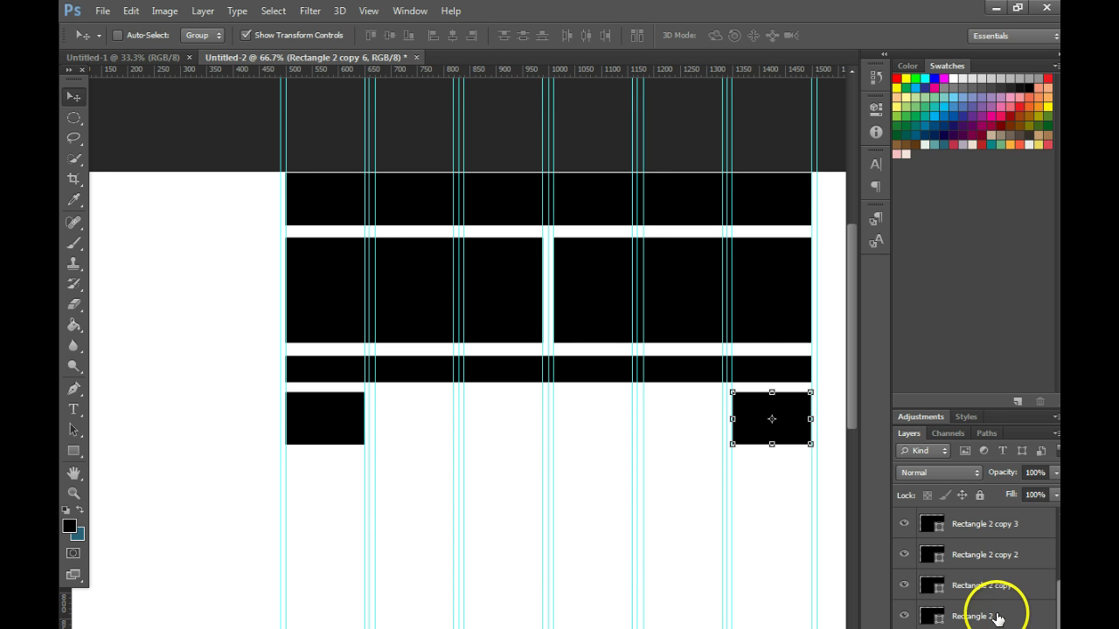
{"action": "left_click", "coordinate": [1001, 614], "text": "shift"}
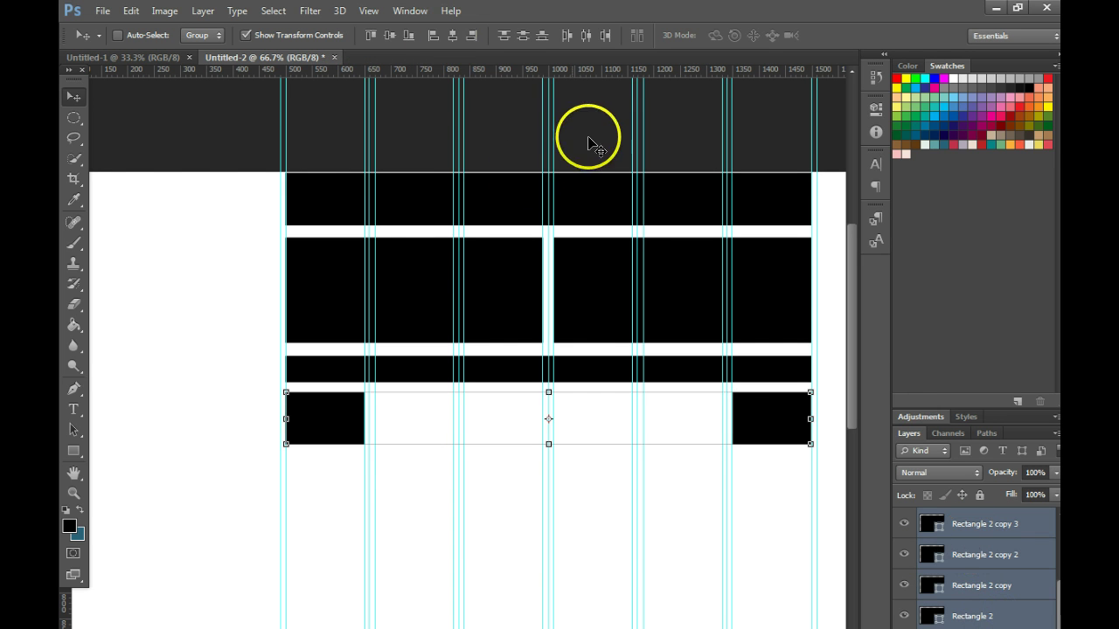
{"action": "left_click", "coordinate": [586, 35]}
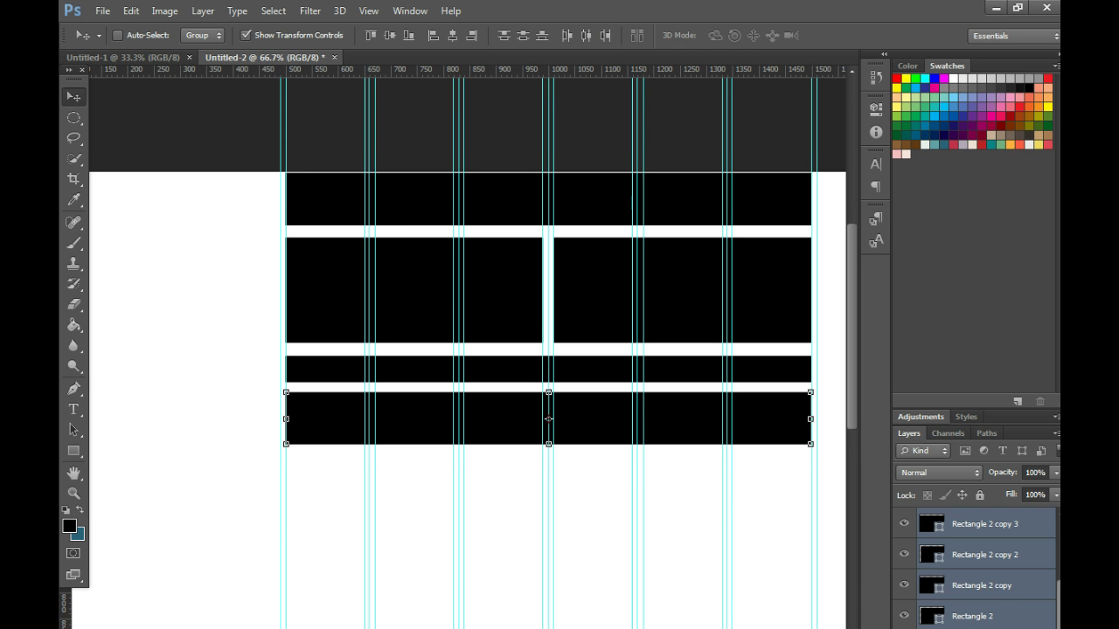
Duplicate the row of six small rectangles and place the copy directly below the first row, leaving a narrow gap.
{"action": "key", "text": "ctrl+j"}
{"action": "scroll", "coordinate": [458, 391], "scroll_direction": "down", "scroll_amount": 1}
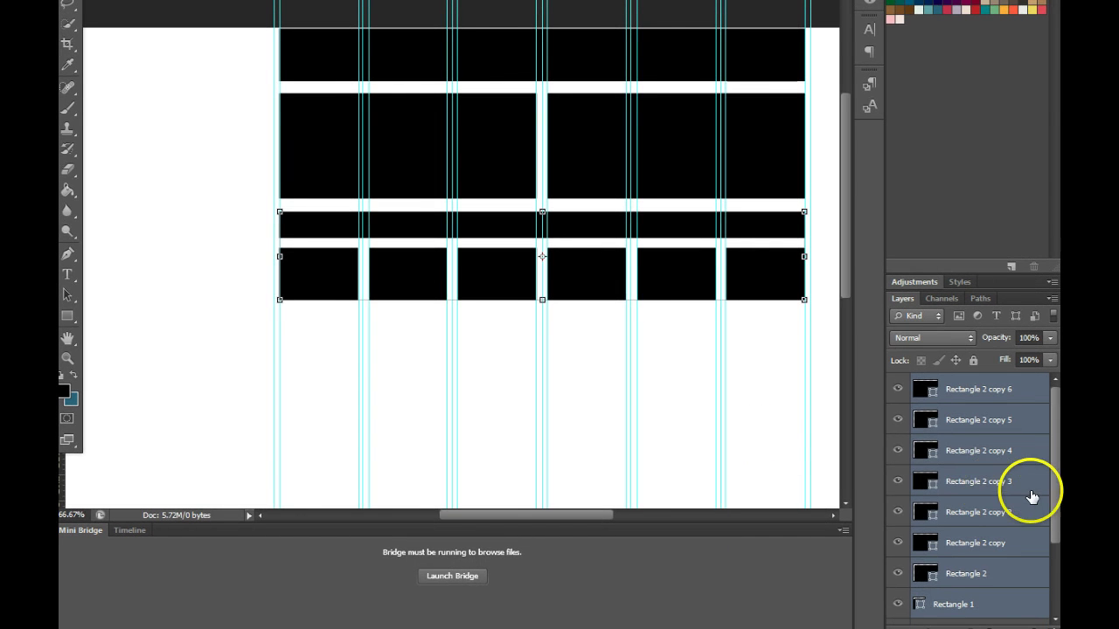
{"action": "key", "text": "ctrl+j"}
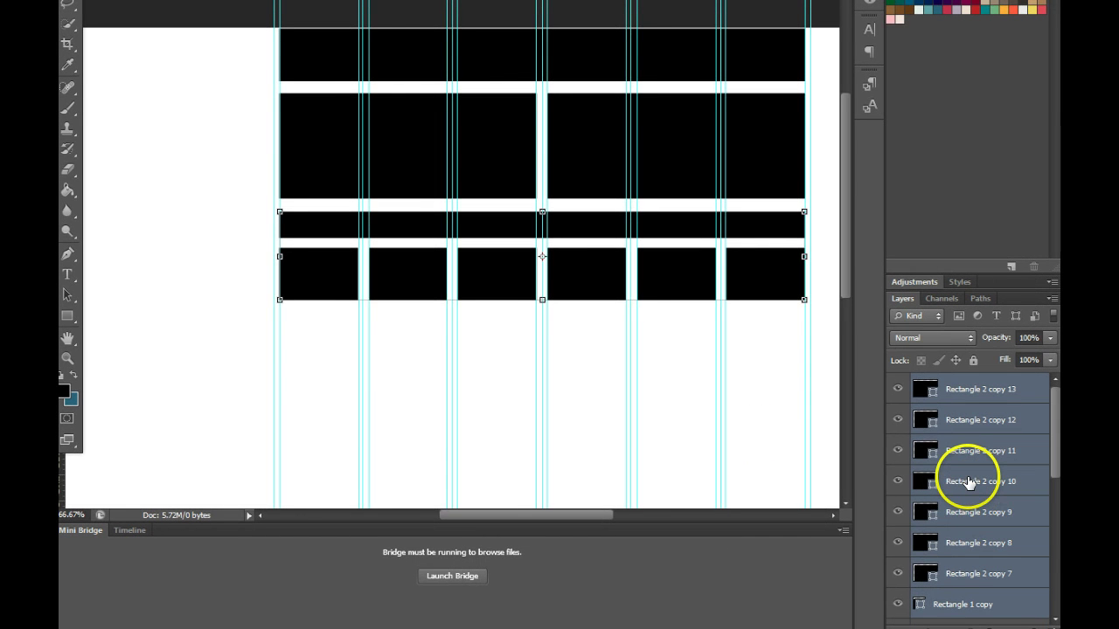
{"action": "left_click_drag", "start_coordinate": [592, 269], "coordinate": [591, 327]}
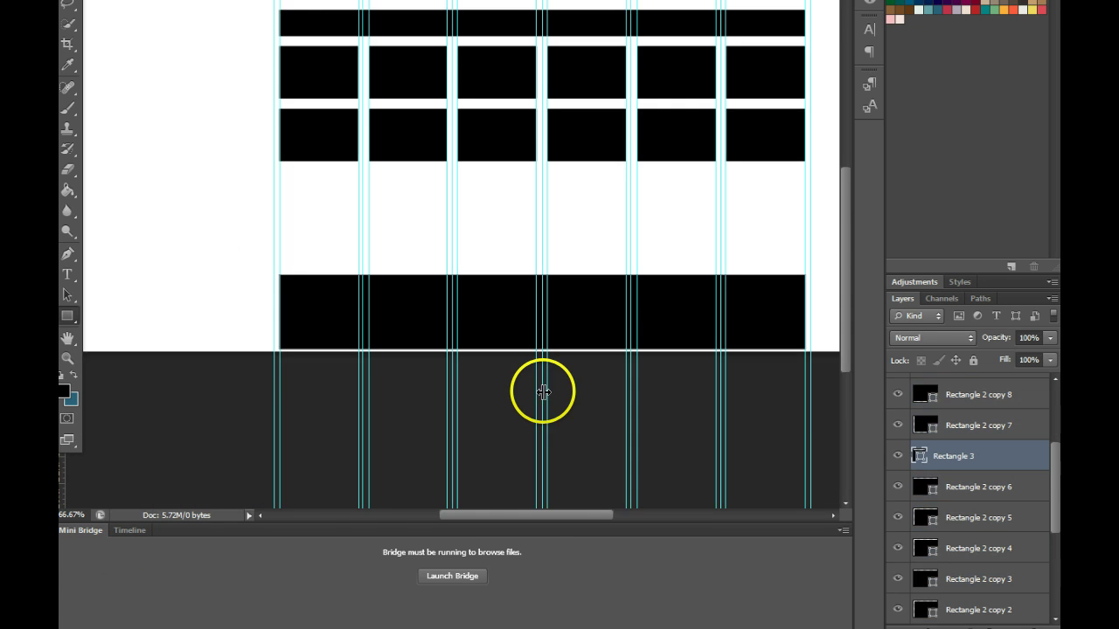
{"action": "key", "text": "ctrl+minus"}
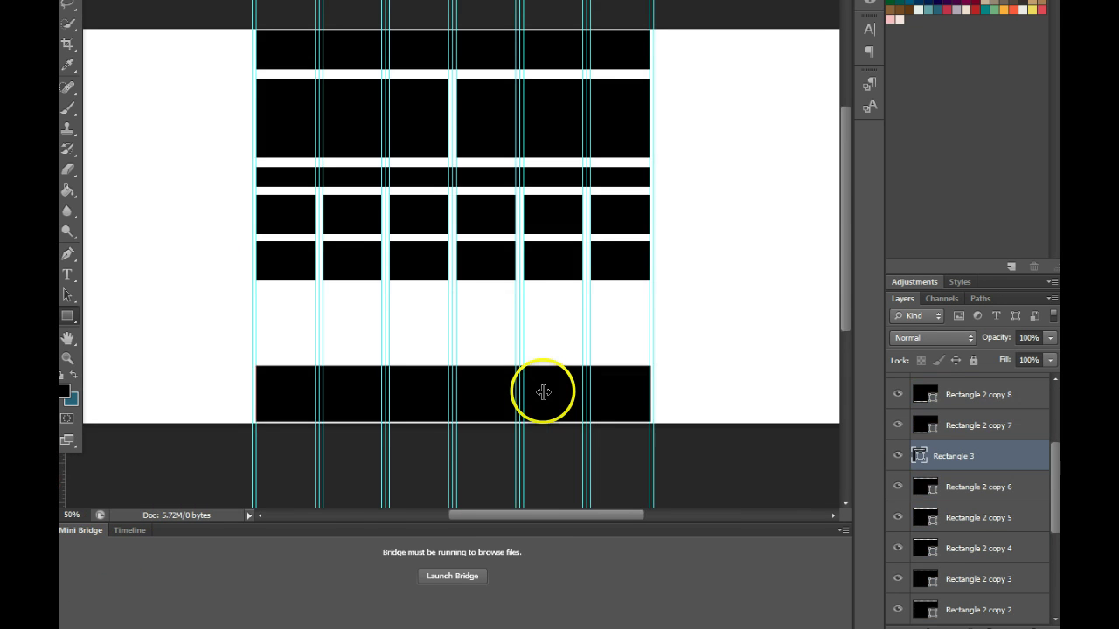
{"action": "key", "text": "ctrl+minus"}
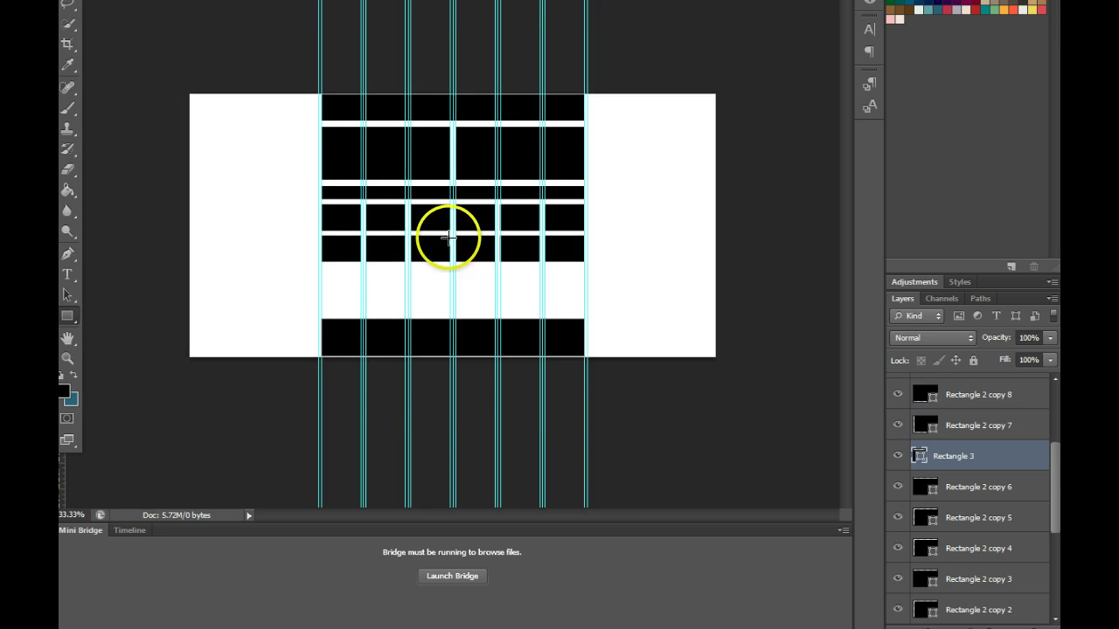